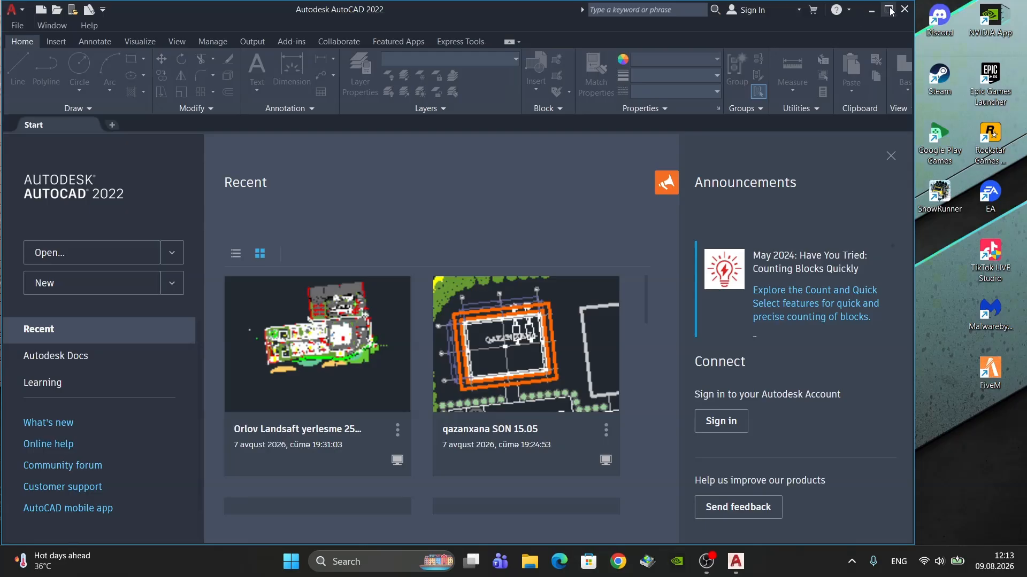
Maximize the program window and create a new blank drawing
click(888, 9)
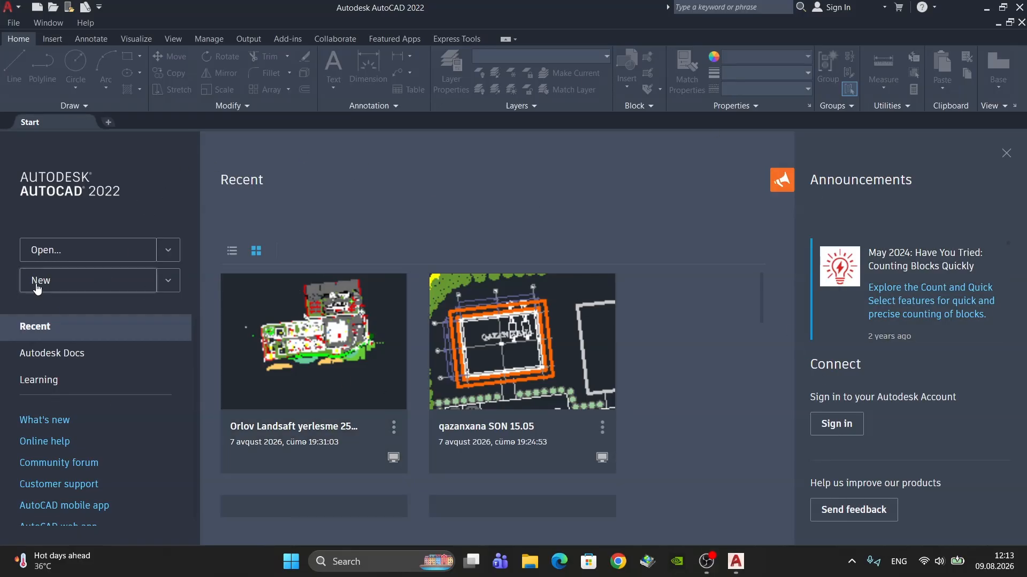
click(65, 256)
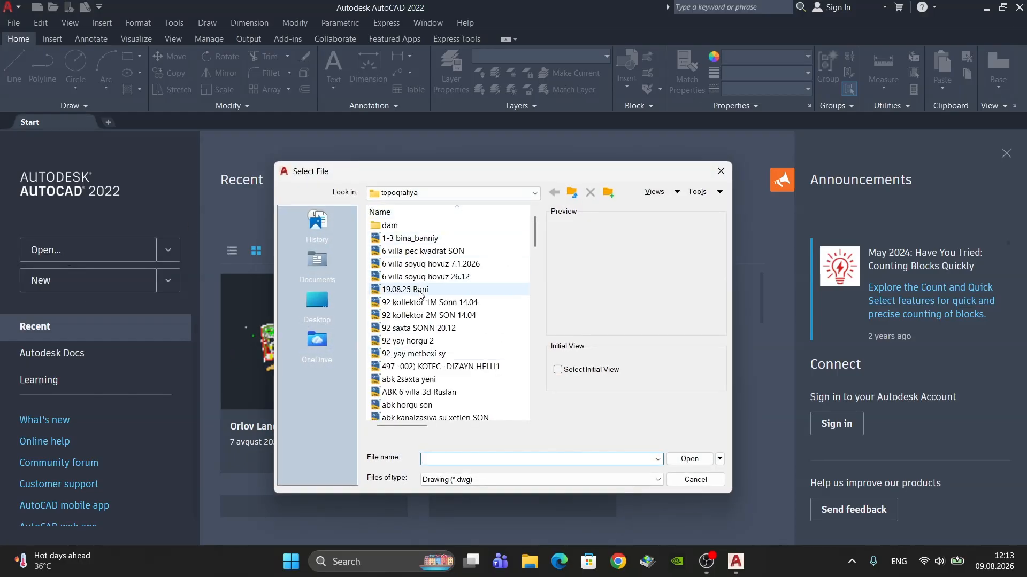
click(720, 171)
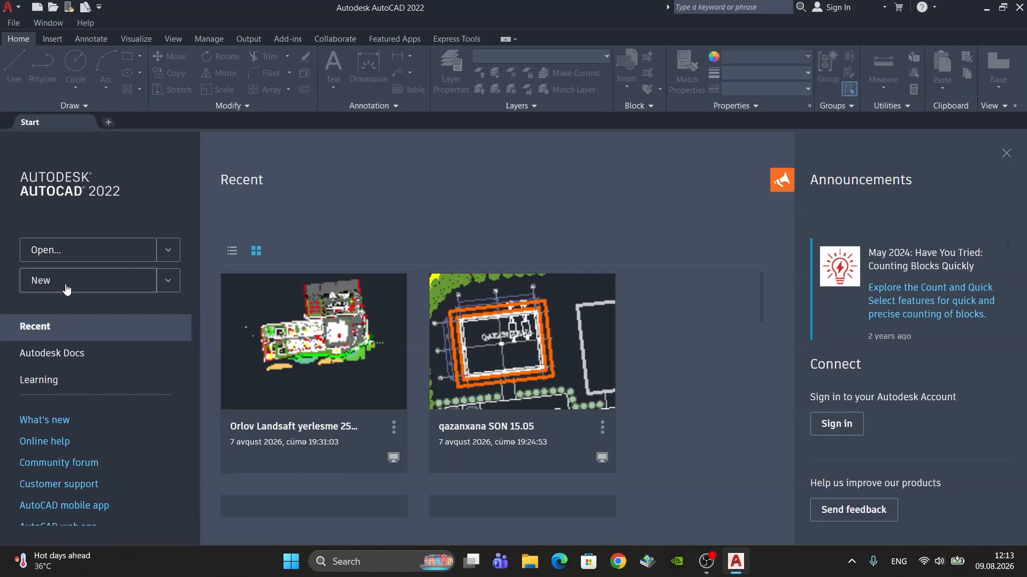
key(ctrl+n)
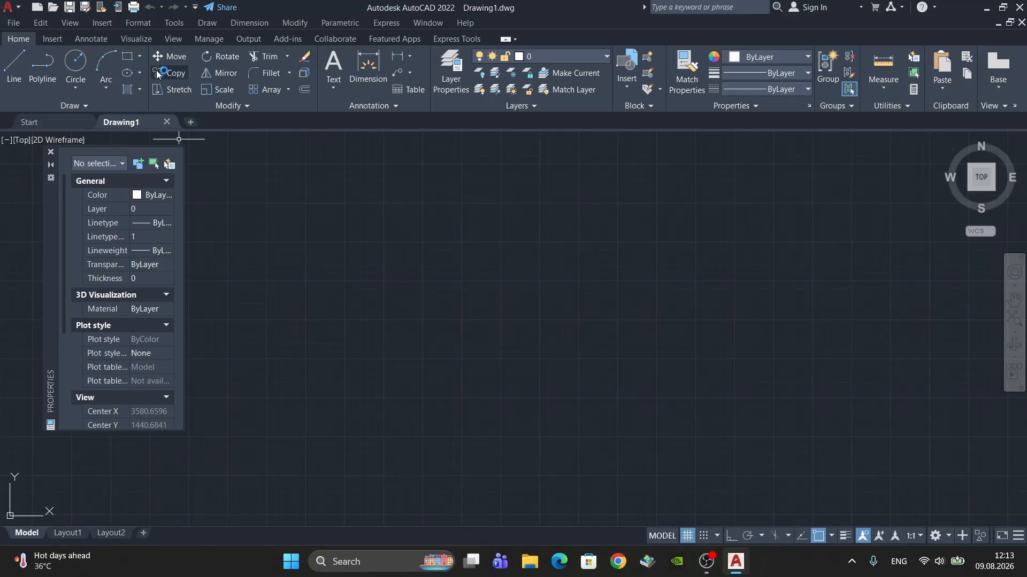
click(286, 56)
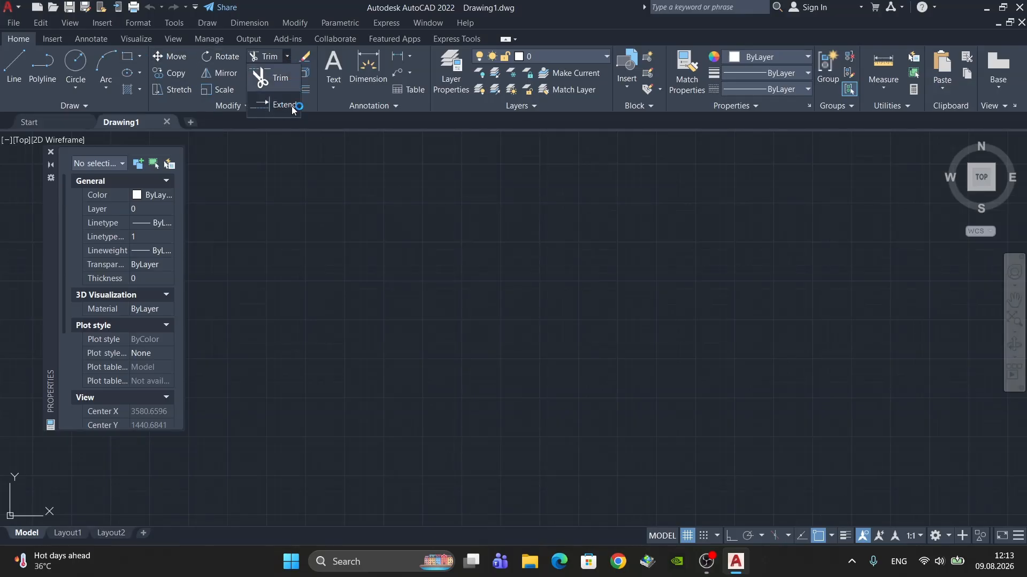
click(287, 56)
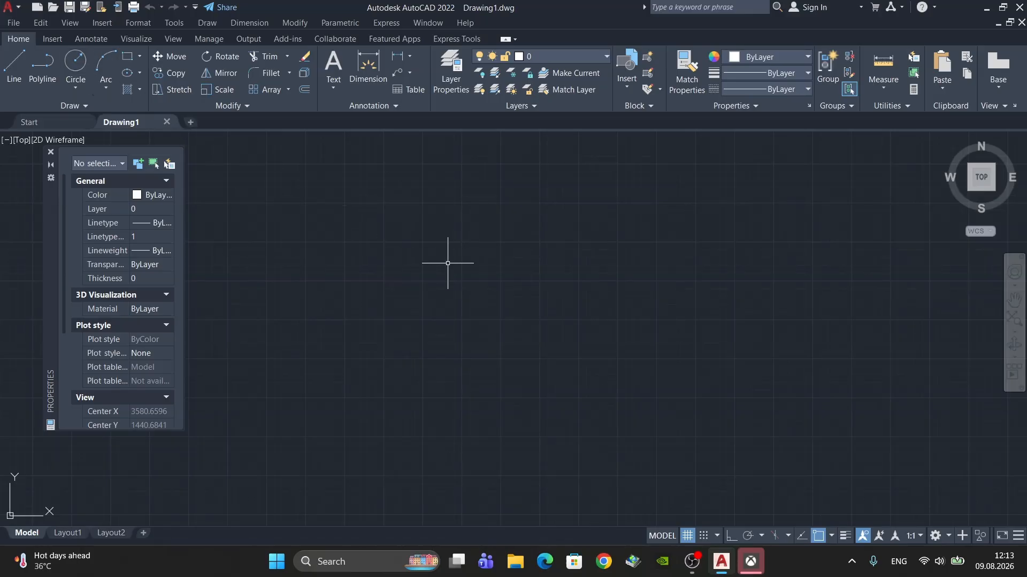
Draw a closed four-sided outline with the Line tool, with vertical sides and a slanted upper edge about 2323 units long
text(l)
key(Return)
click(432, 202)
click(432, 345)
click(793, 345)
click(793, 182)
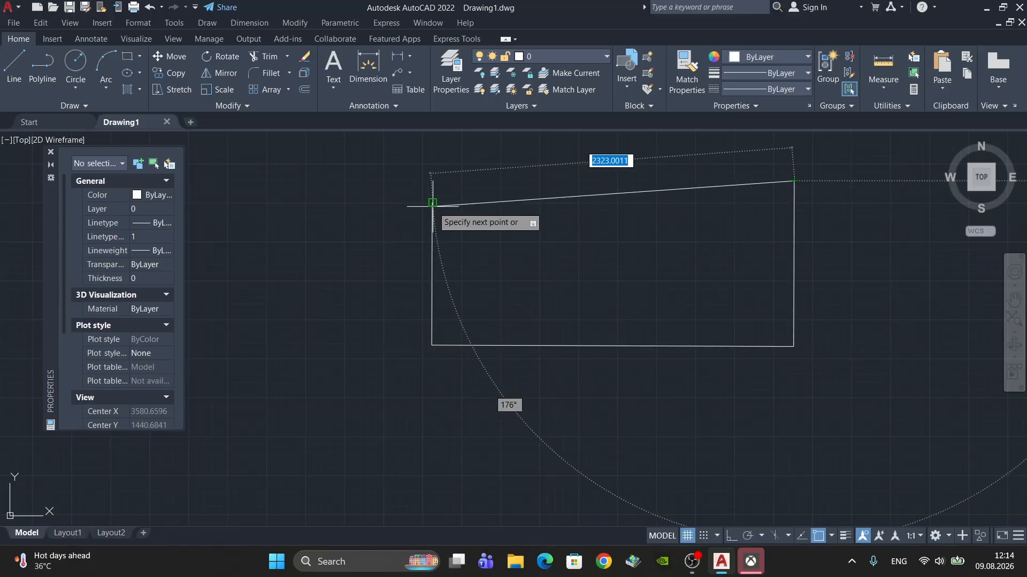
click(432, 202)
key(Return)
scroll(541, 293, down, 6)
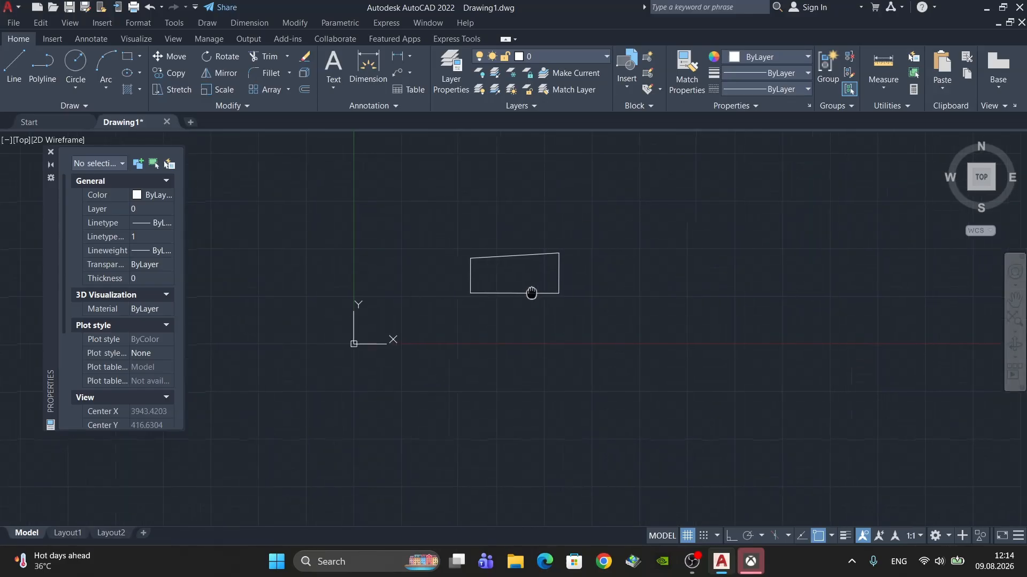
scroll(480, 267, up, 4)
middle_drag(490, 262, 444, 338)
scroll(392, 300, up, 2)
middle_drag(391, 300, 484, 274)
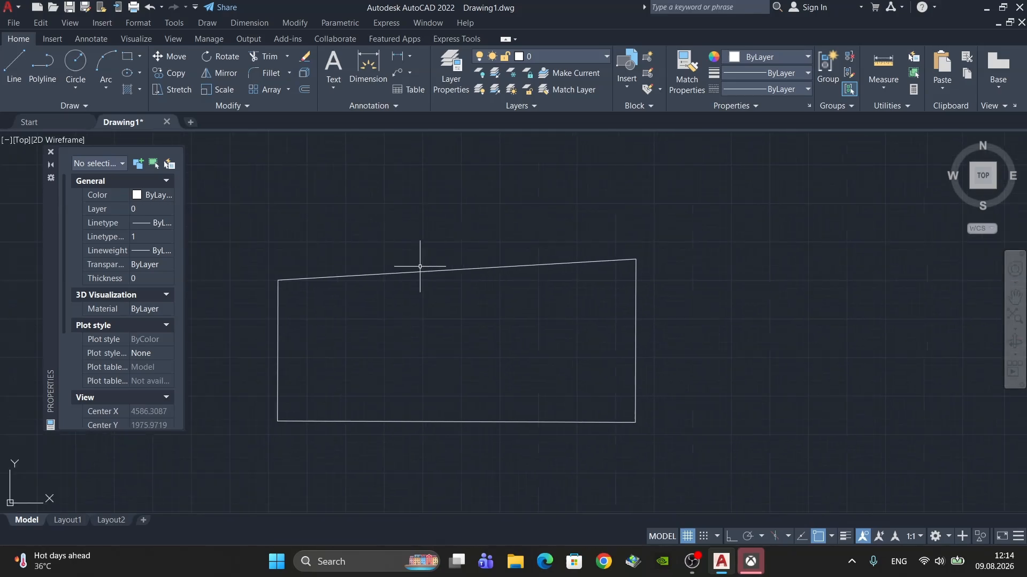
middle_drag(236, 144, 283, 135)
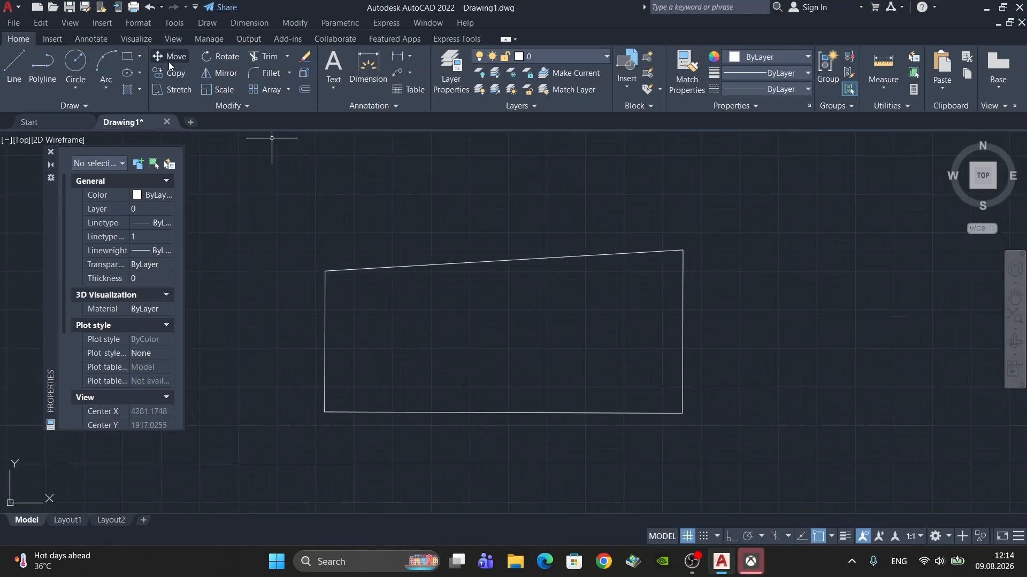
middle_drag(528, 336, 508, 300)
middle_drag(802, 302, 709, 320)
scroll(553, 278, down, 4)
drag(471, 296, 487, 293)
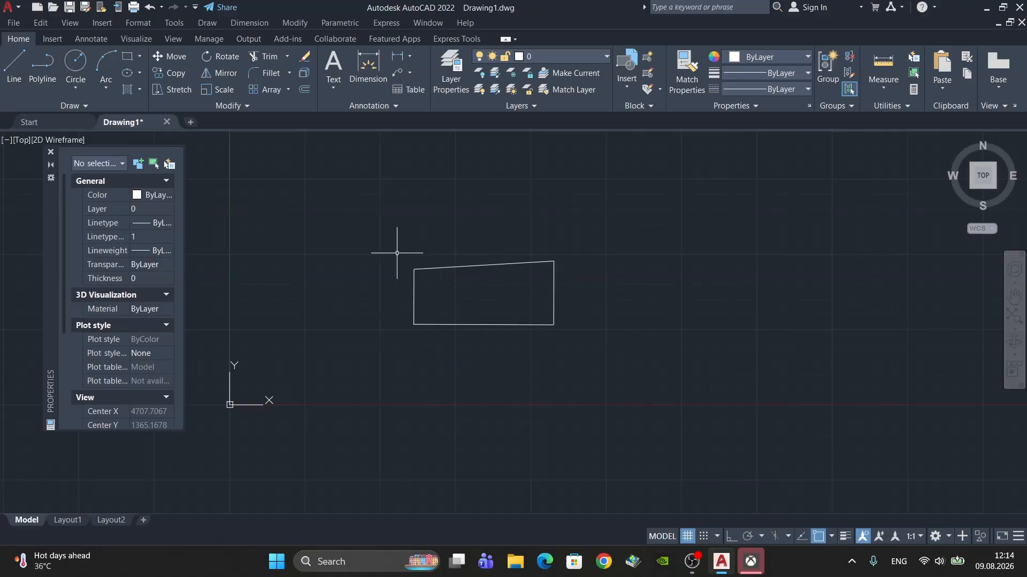
middle_drag(561, 297, 487, 303)
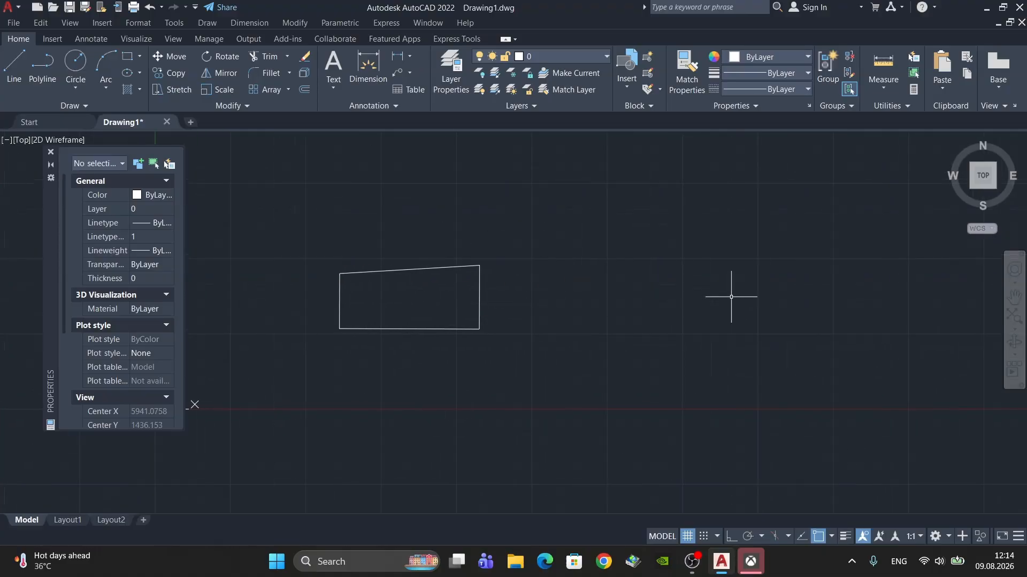
Draw a nearly vertical line about 4182 units long to the right of the four-sided outline, extending above and below it
middle_drag(607, 291, 524, 305)
text(l)
key(Return)
click(516, 199)
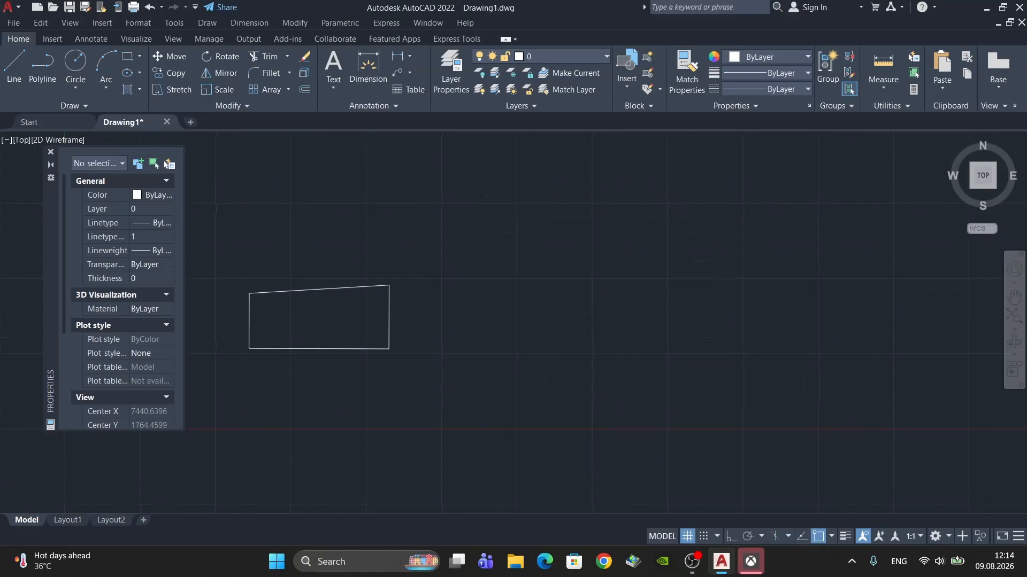
click(517, 450)
key(Escape)
middle_drag(550, 367, 524, 300)
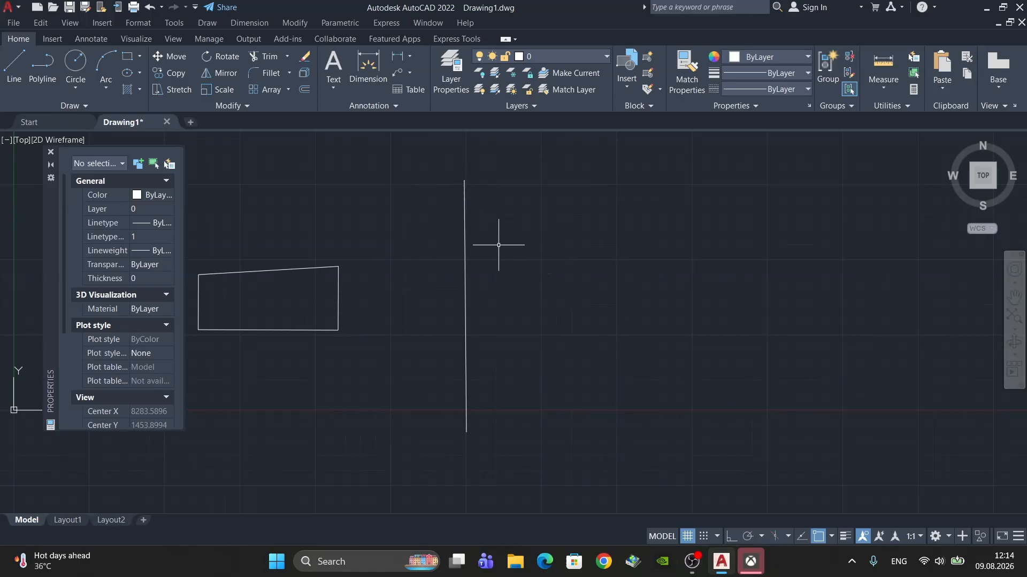
click(465, 237)
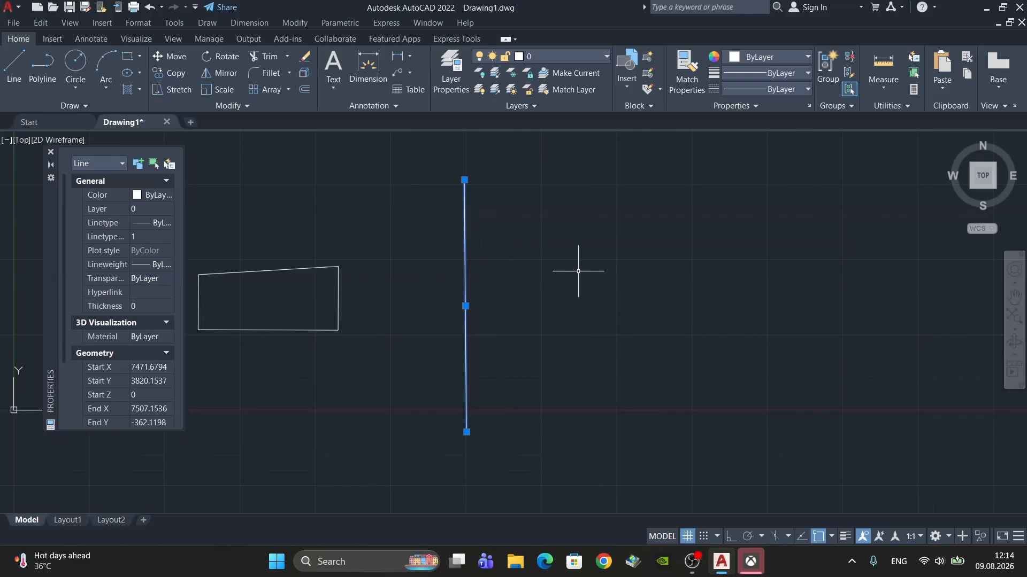
key(Escape)
middle_drag(435, 275, 649, 278)
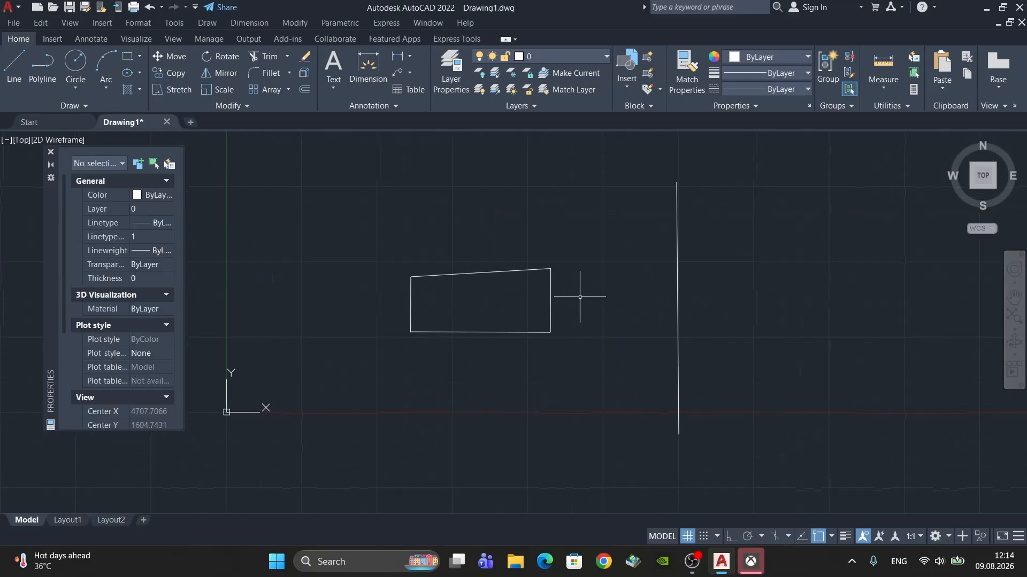
click(581, 396)
click(348, 262)
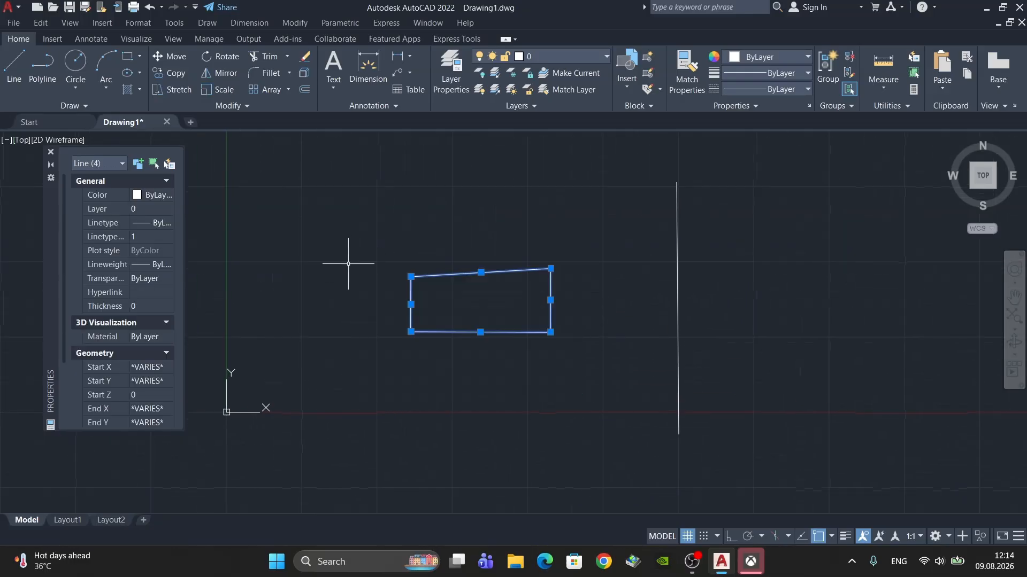
key(Escape)
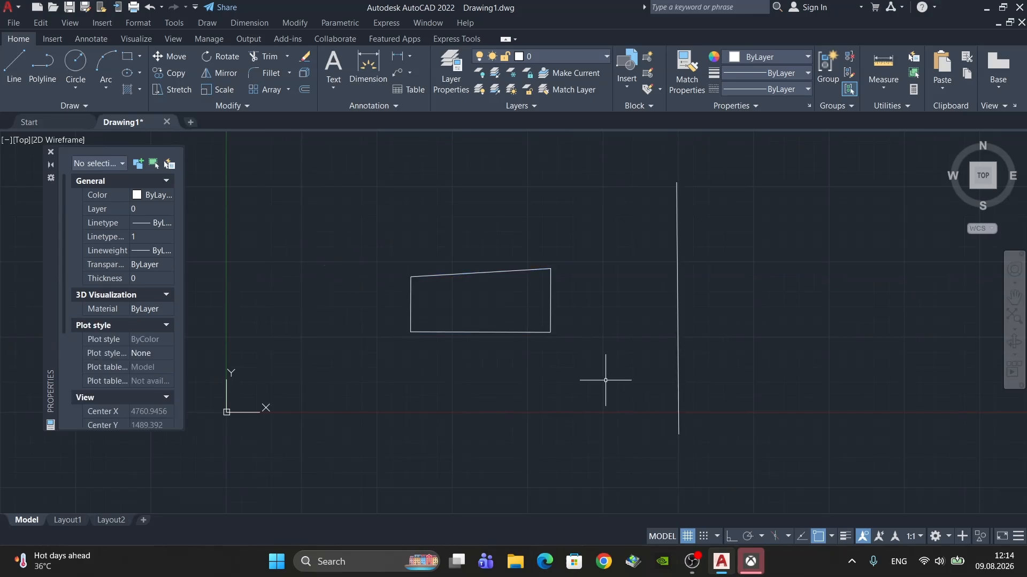
click(607, 380)
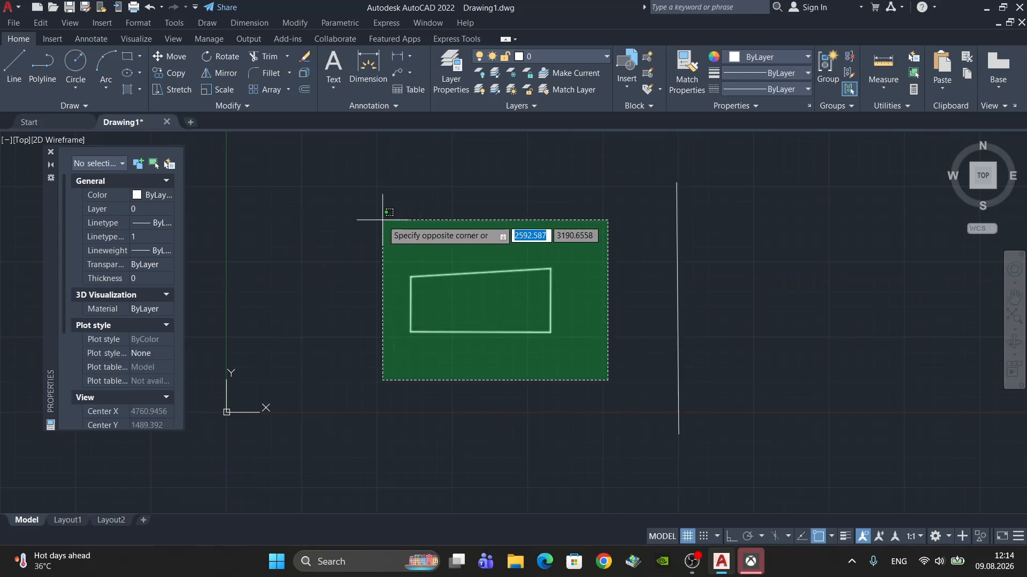
key(Escape)
scroll(591, 365, up, 2)
click(588, 365)
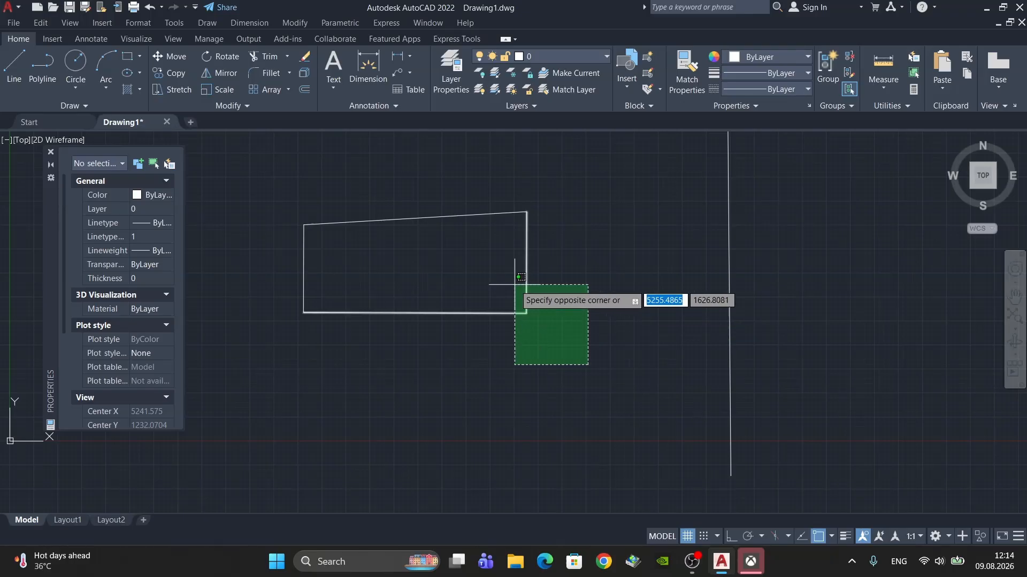
click(581, 320)
click(219, 178)
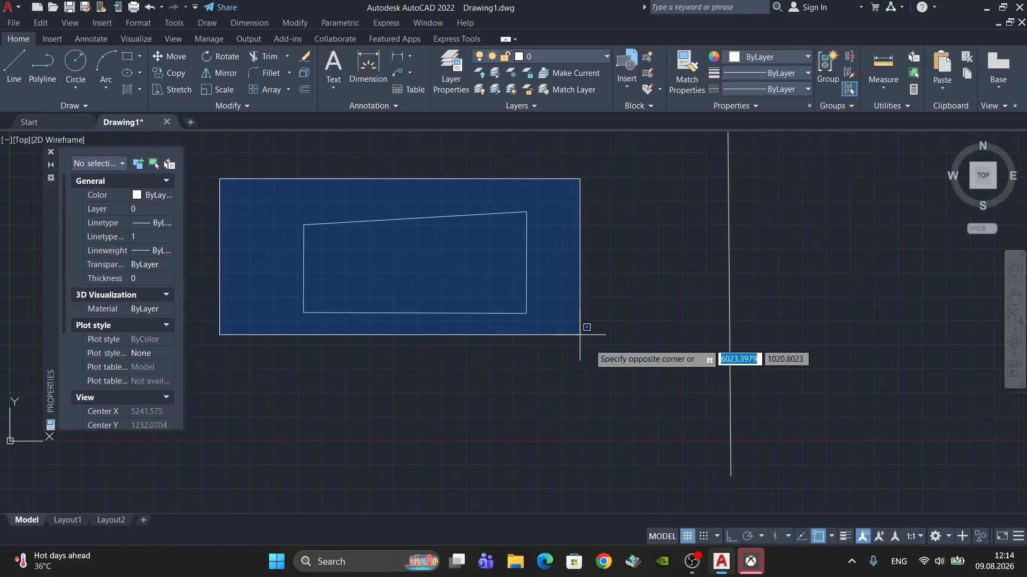
key(Escape)
Move all four lines of the outline together to the right side of the vertical line
scroll(581, 386, down, 4)
click(633, 389)
click(430, 281)
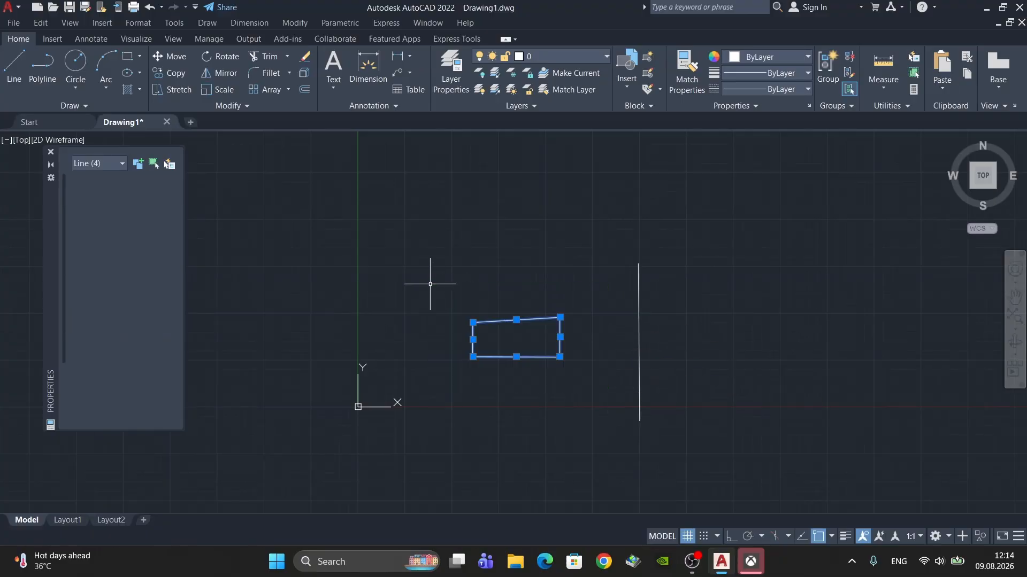
middle_drag(492, 288, 505, 283)
middle_drag(543, 318, 556, 307)
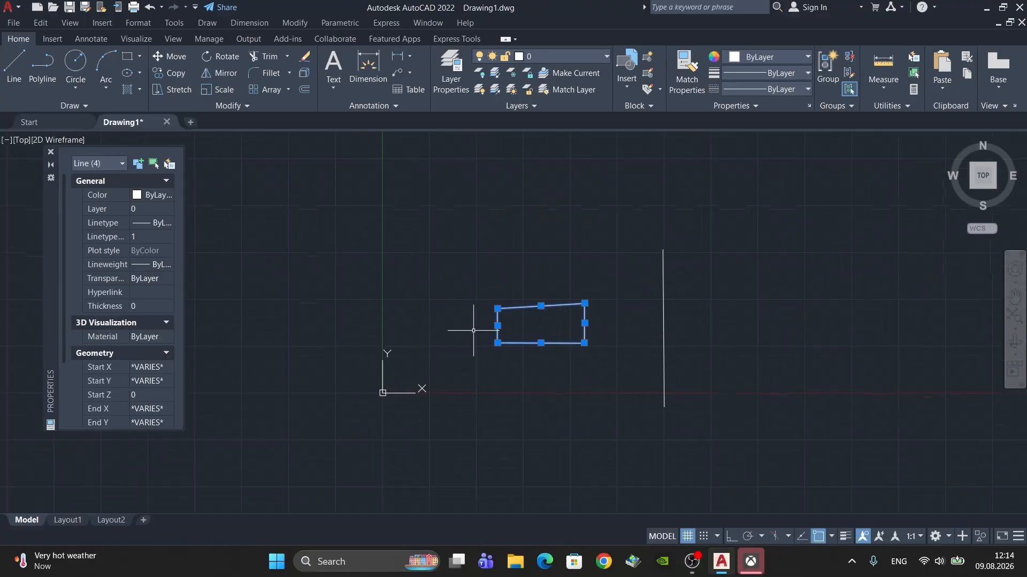
middle_drag(494, 332, 524, 324)
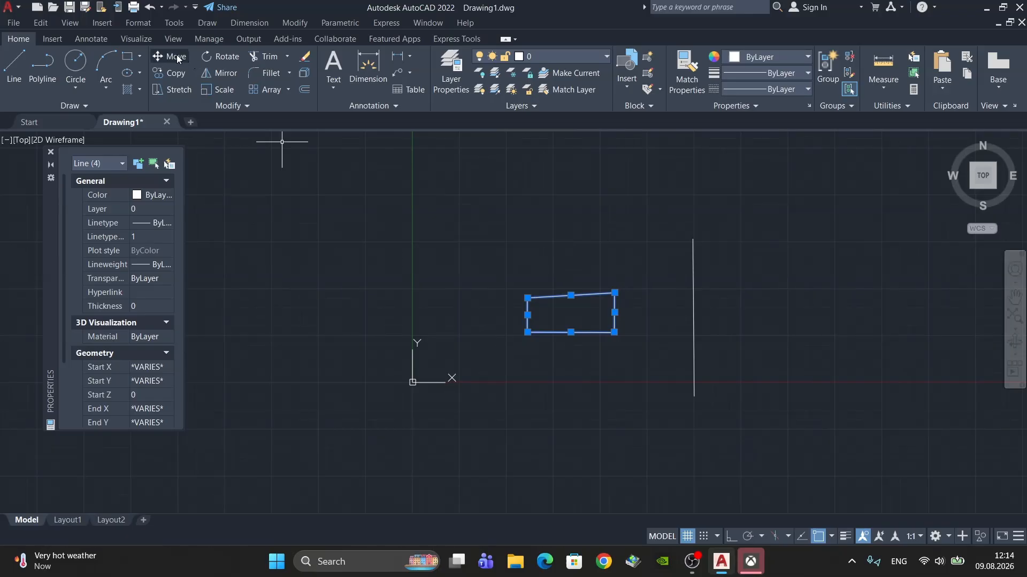
middle_drag(560, 275, 444, 219)
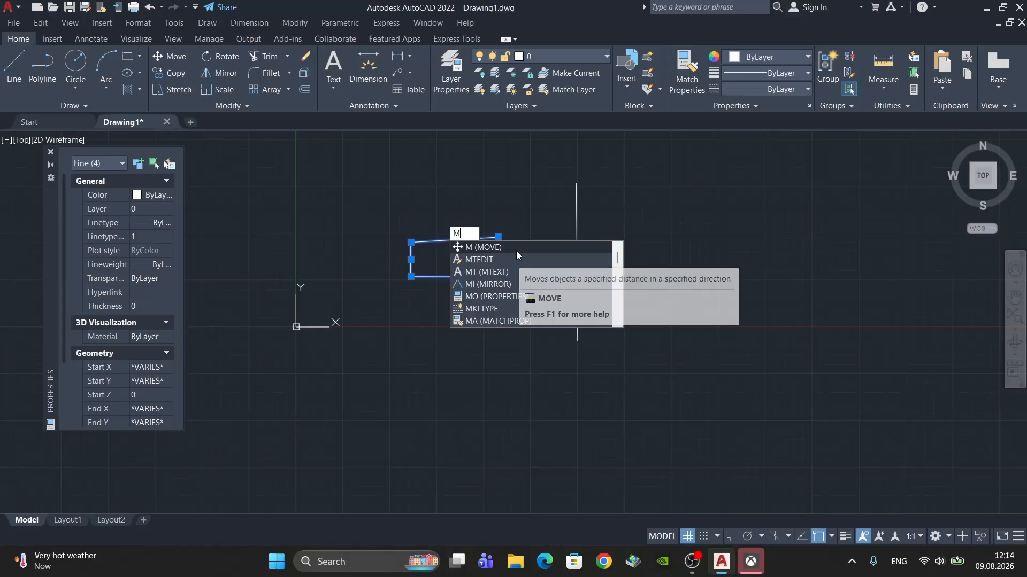
key(Return)
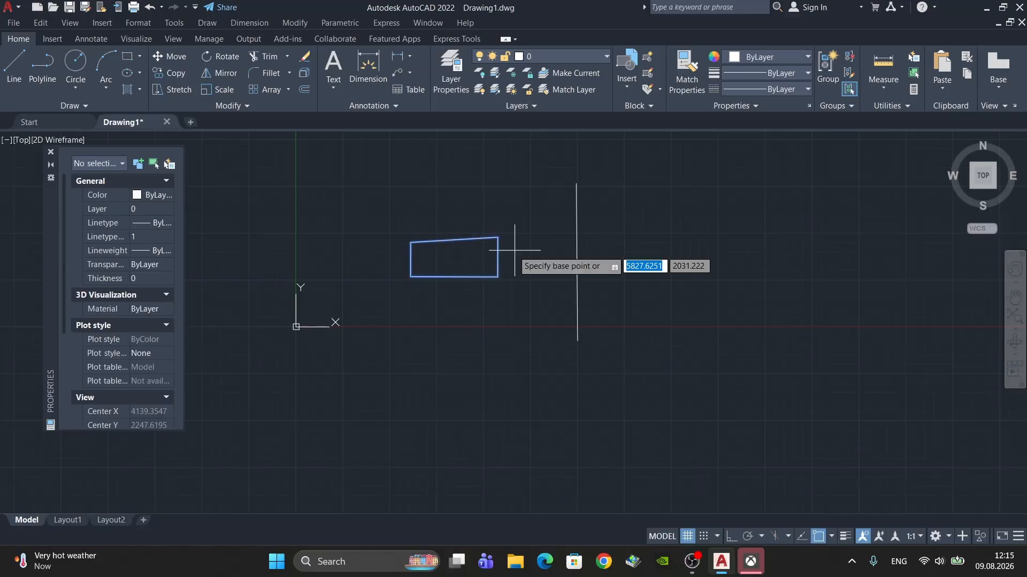
scroll(513, 255, up, 2)
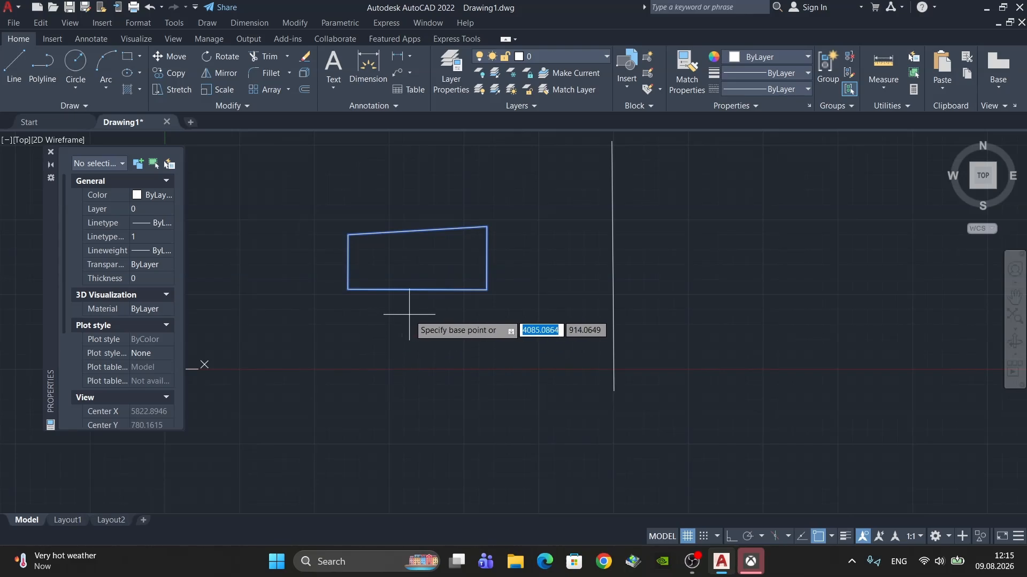
click(398, 343)
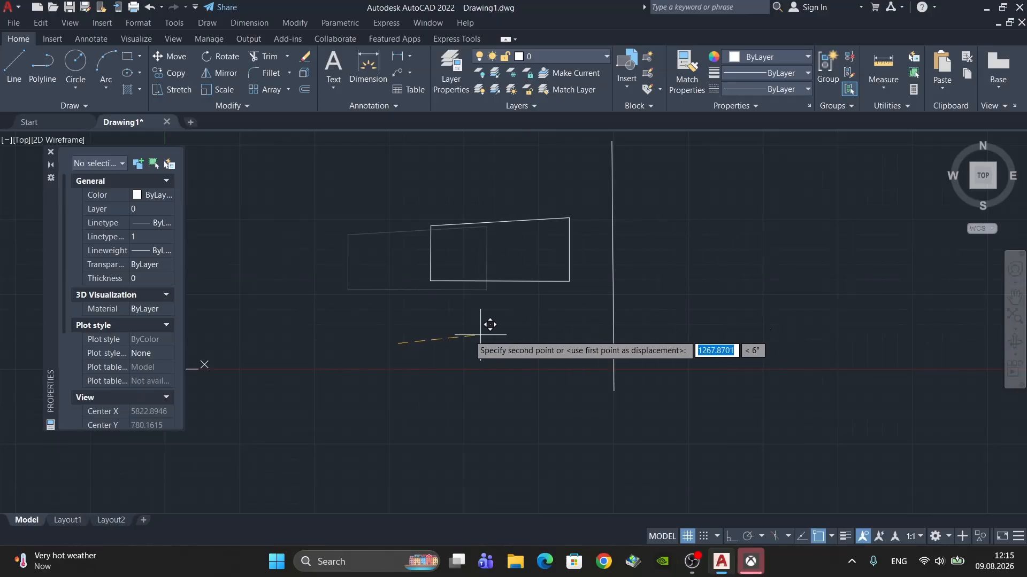
click(746, 328)
scroll(736, 340, down, 3)
scroll(489, 324, up, 4)
middle_drag(633, 357, 634, 357)
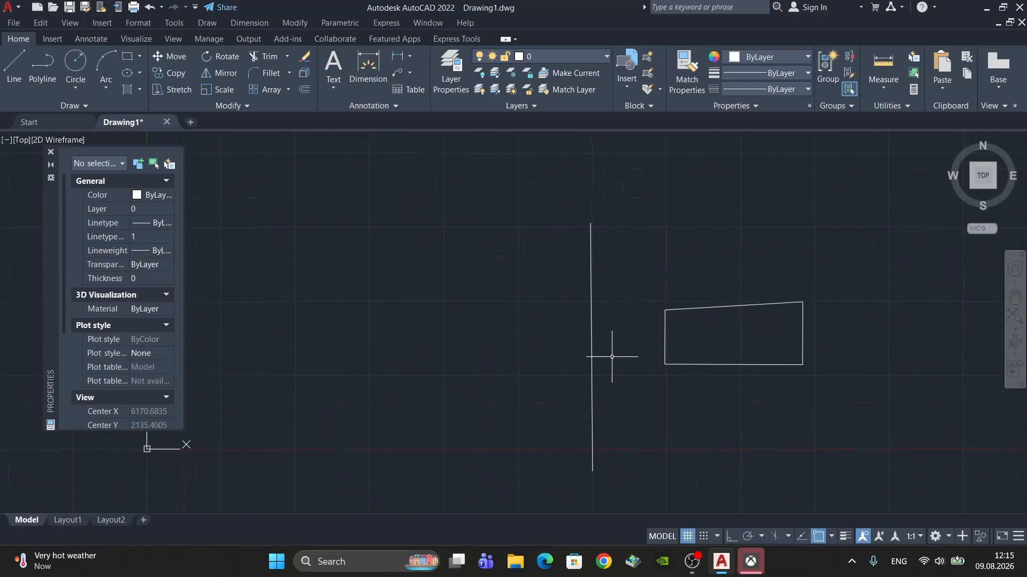
middle_drag(733, 353, 666, 343)
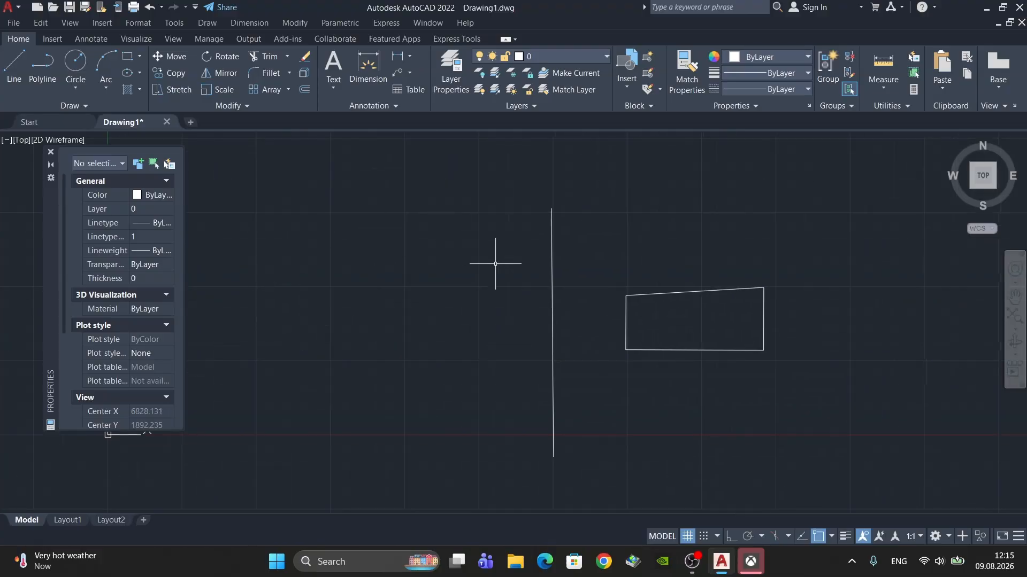
middle_drag(512, 358, 337, 355)
middle_drag(553, 358, 535, 353)
middle_drag(374, 315, 493, 318)
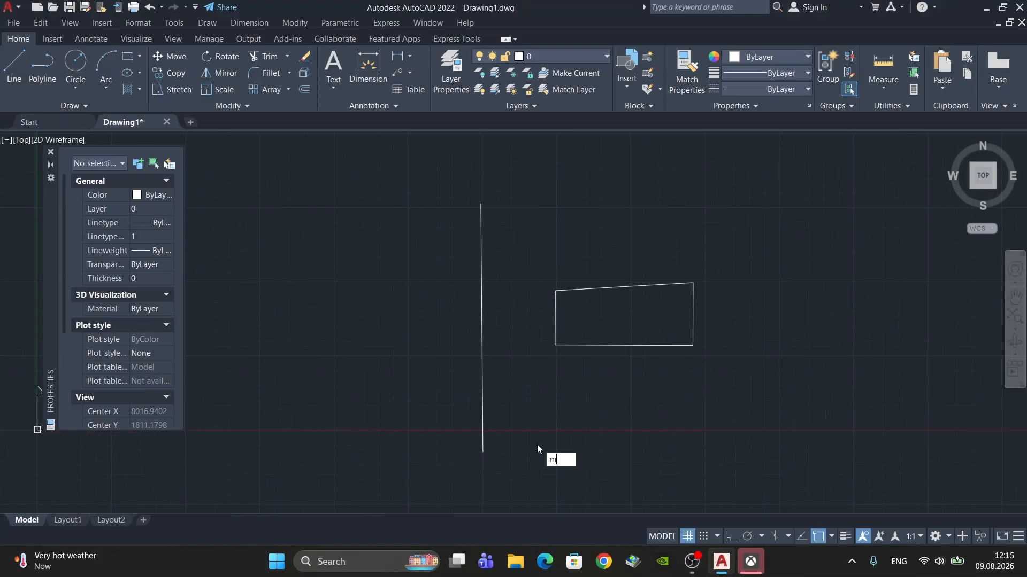
Move the whole four-sided outline across to the left side of the vertical line
key(Return)
click(691, 402)
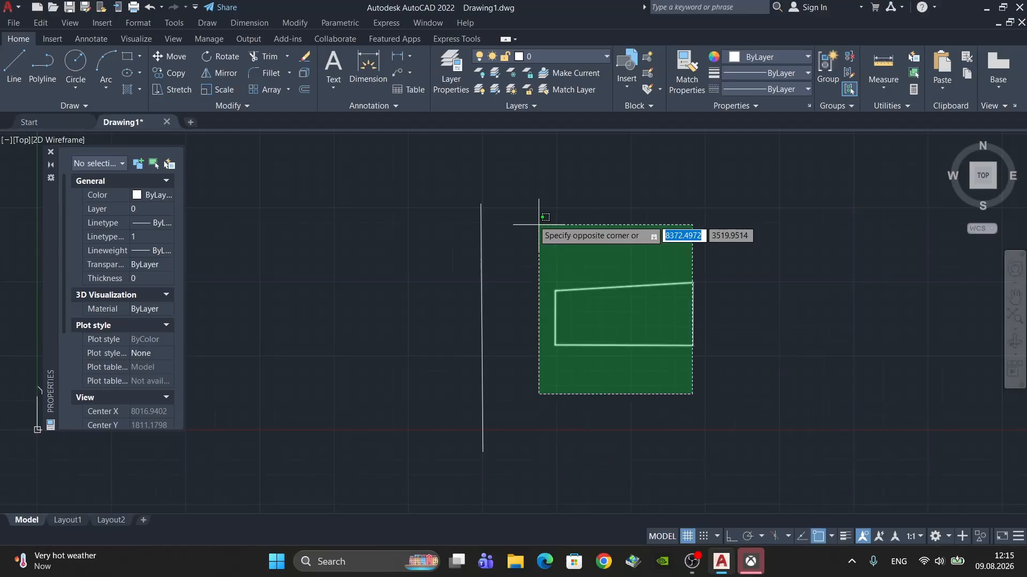
click(540, 229)
click(778, 424)
click(659, 269)
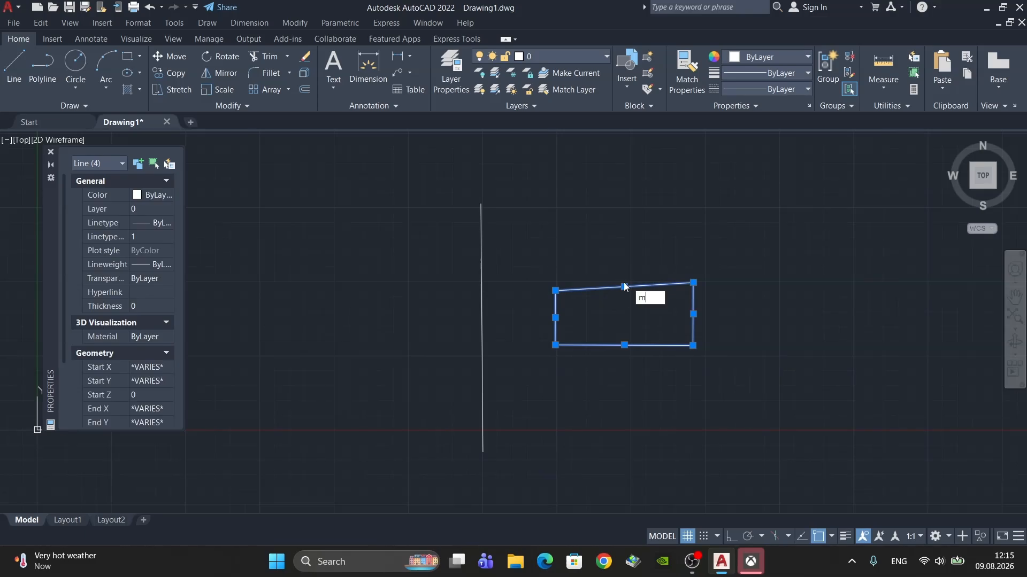
key(Return)
click(566, 404)
click(305, 411)
Move the whole outline back to the right side of the vertical line, leaving a gap between them
click(479, 394)
click(291, 225)
key(Return)
click(296, 425)
click(570, 417)
middle_drag(591, 297, 743, 292)
middle_drag(378, 140, 264, 174)
middle_drag(379, 327, 300, 282)
click(717, 379)
key(Escape)
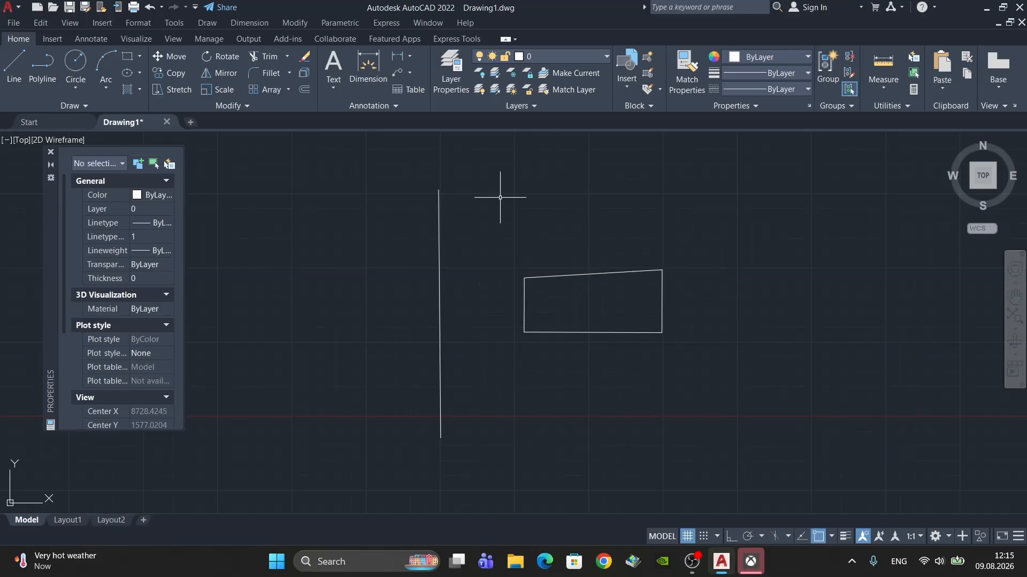
scroll(396, 433, down, 2)
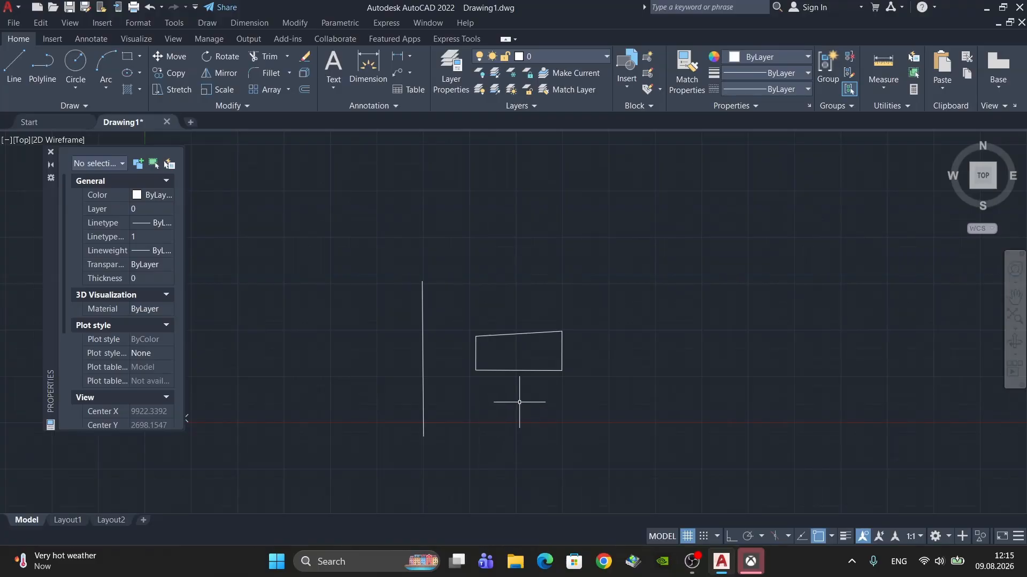
Select all four lines of the outline to the right of the vertical line
scroll(573, 395, up, 2)
middle_drag(573, 395, 603, 392)
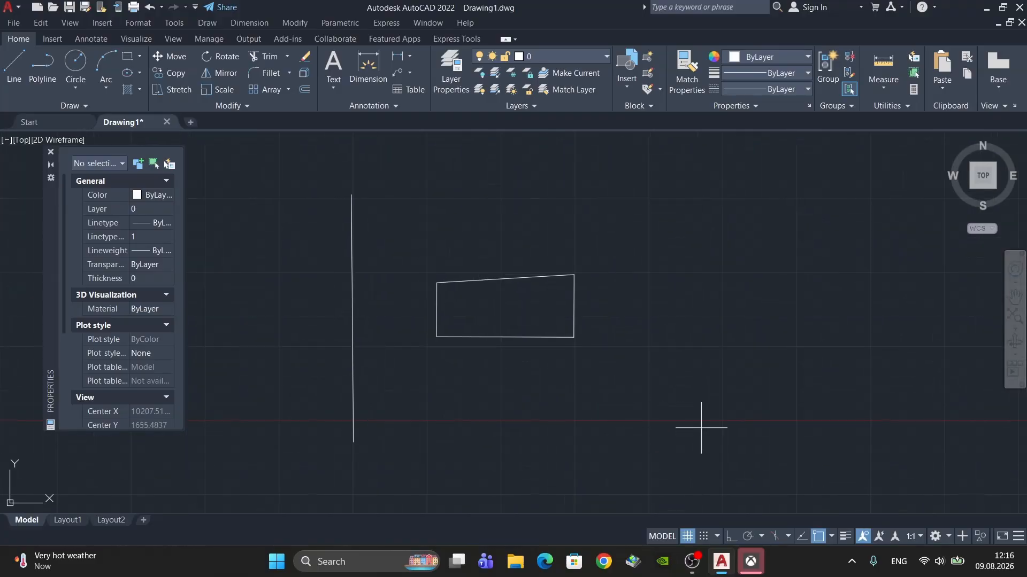
click(701, 427)
key(Escape)
click(670, 418)
click(393, 216)
middle_drag(561, 289, 574, 285)
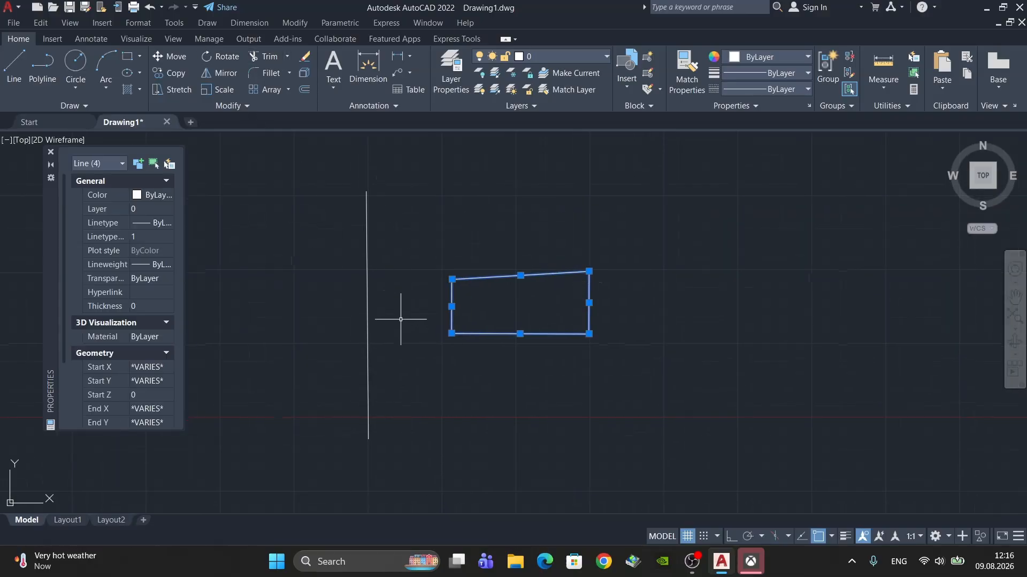
click(691, 561)
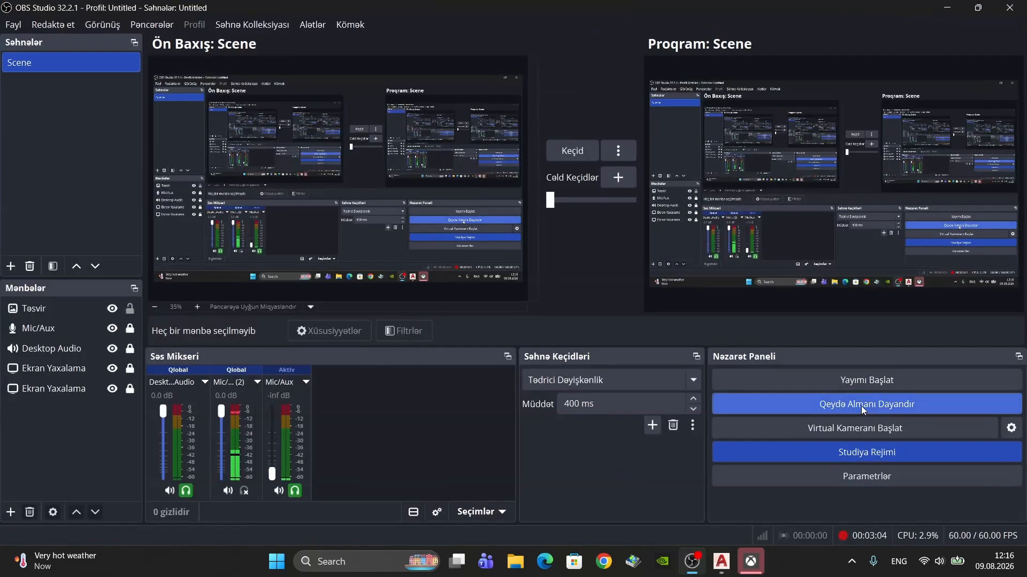
click(861, 406)
click(947, 7)
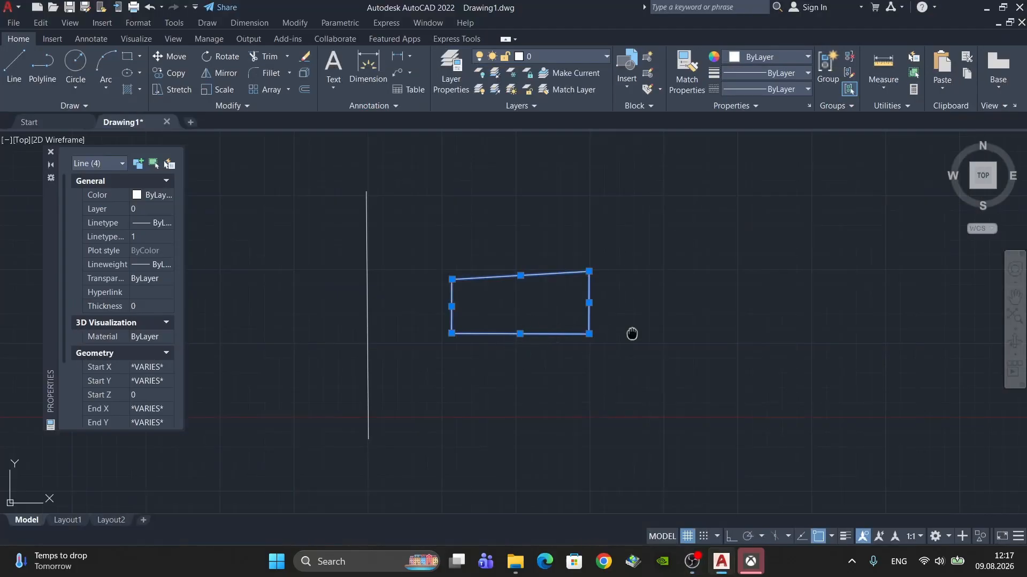
Rotate the selected outline 270 degrees about a point near its centre
middle_drag(632, 333, 602, 330)
text(R)
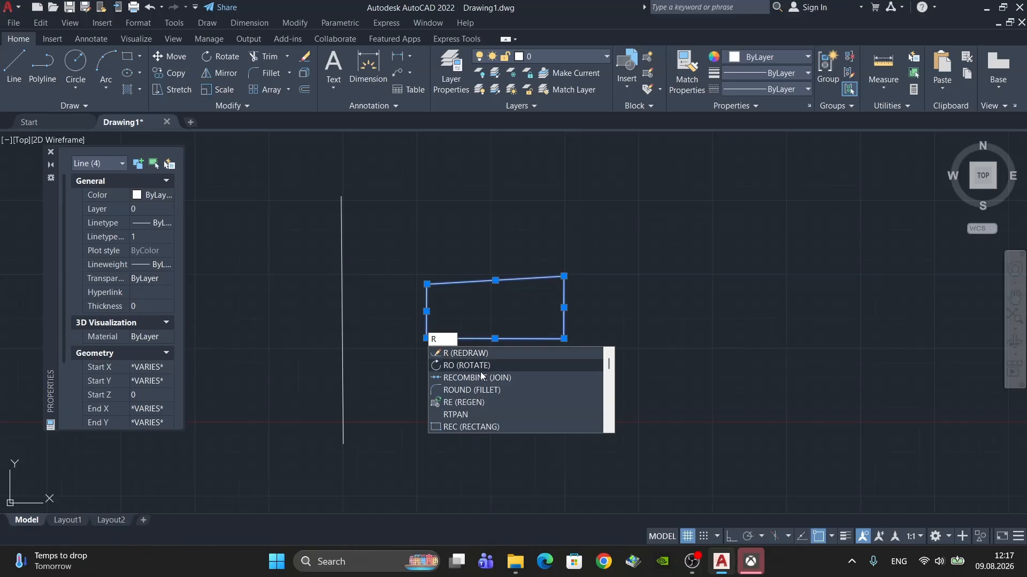
text(O)
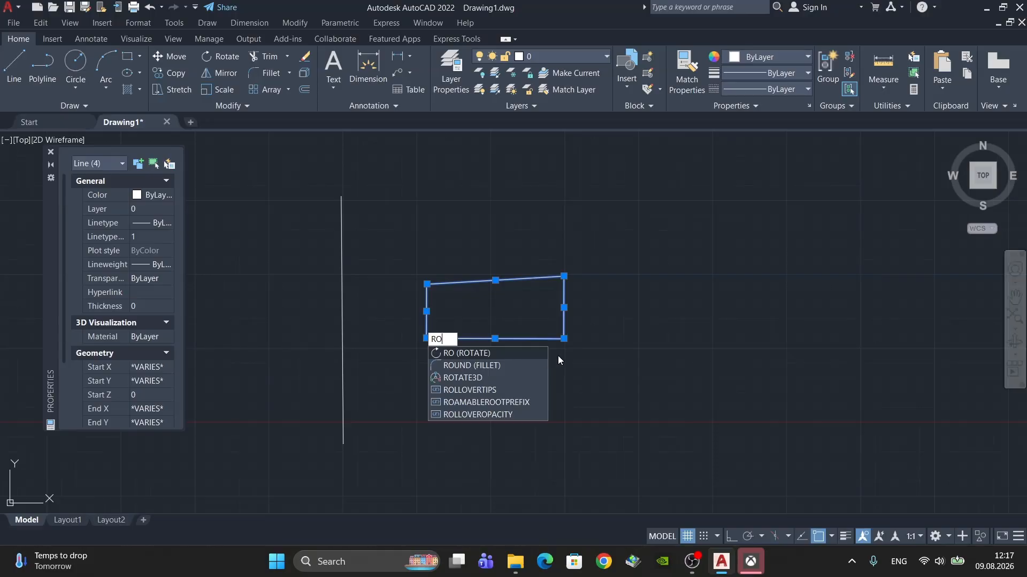
key(Return)
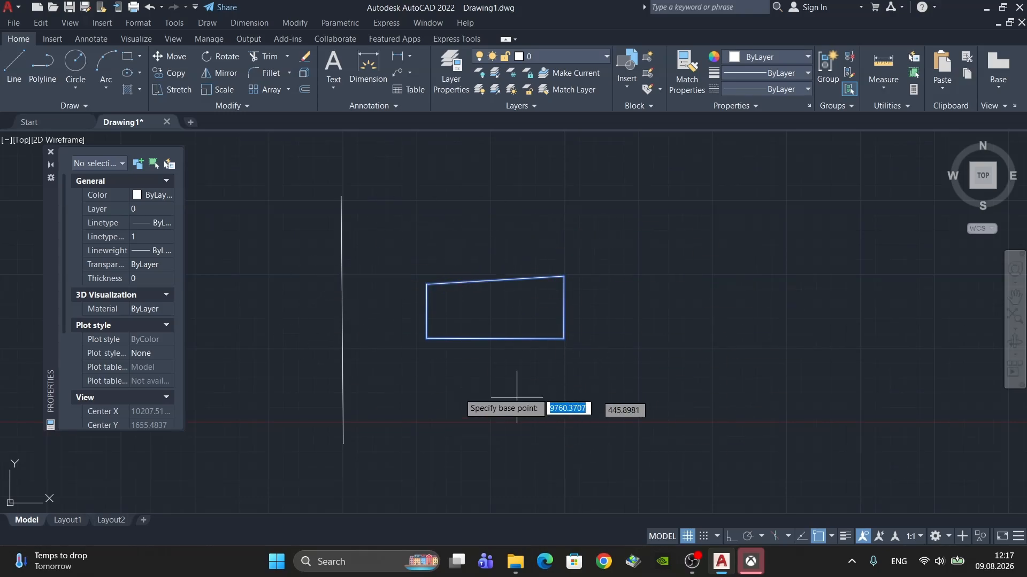
click(493, 305)
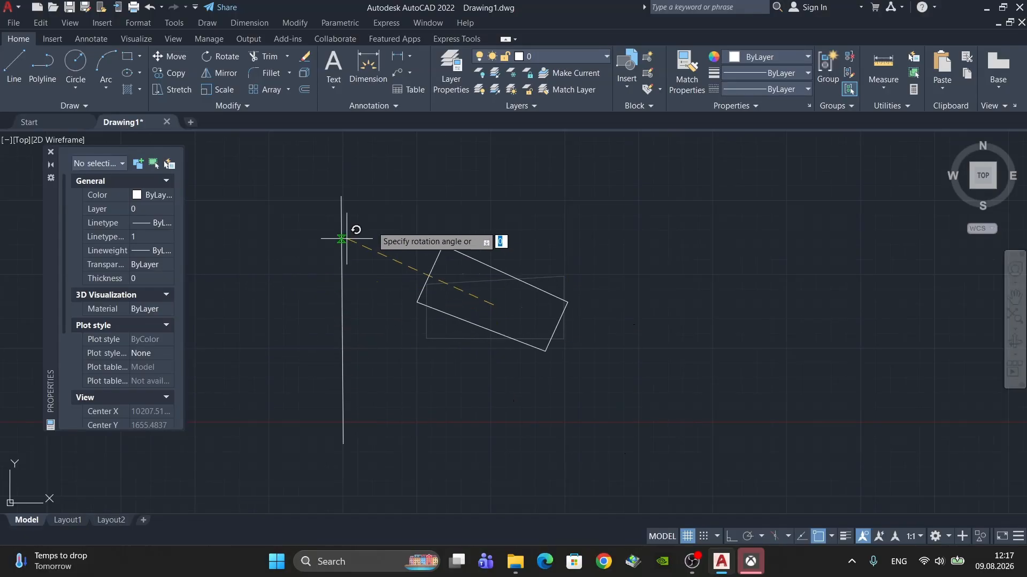
click(494, 448)
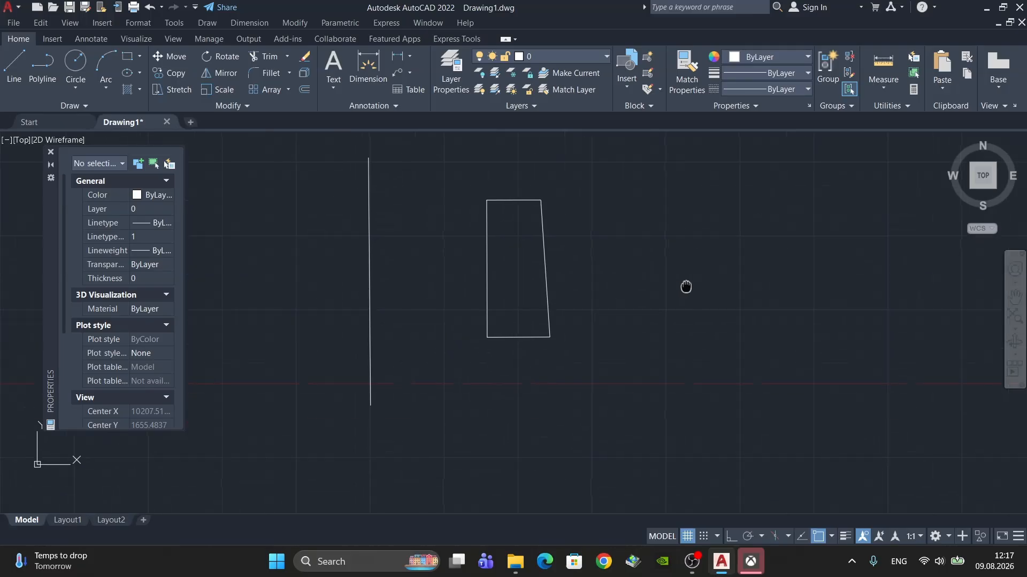
scroll(582, 235, up, 4)
scroll(582, 236, down, 4)
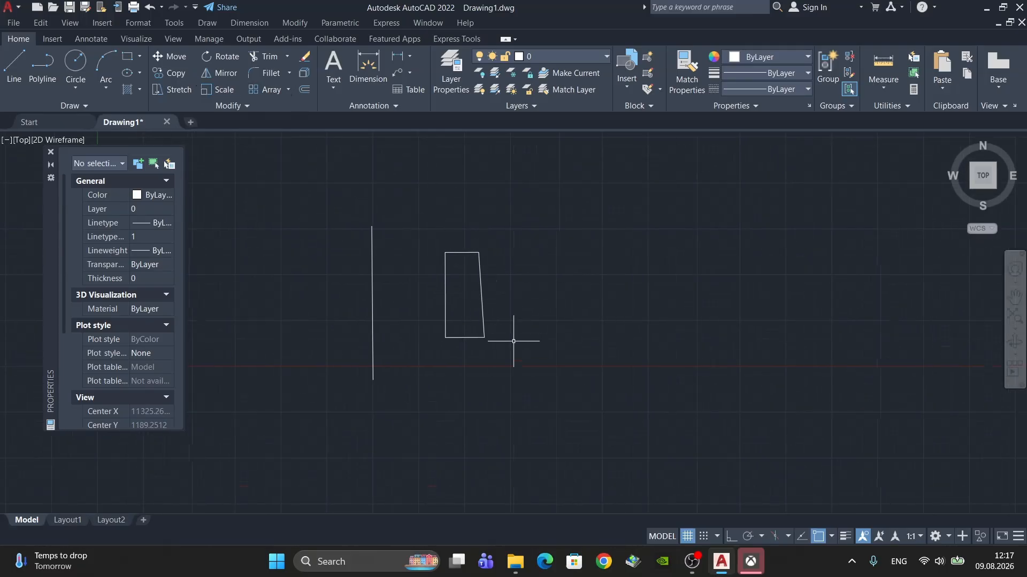
text(ro)
key(Return)
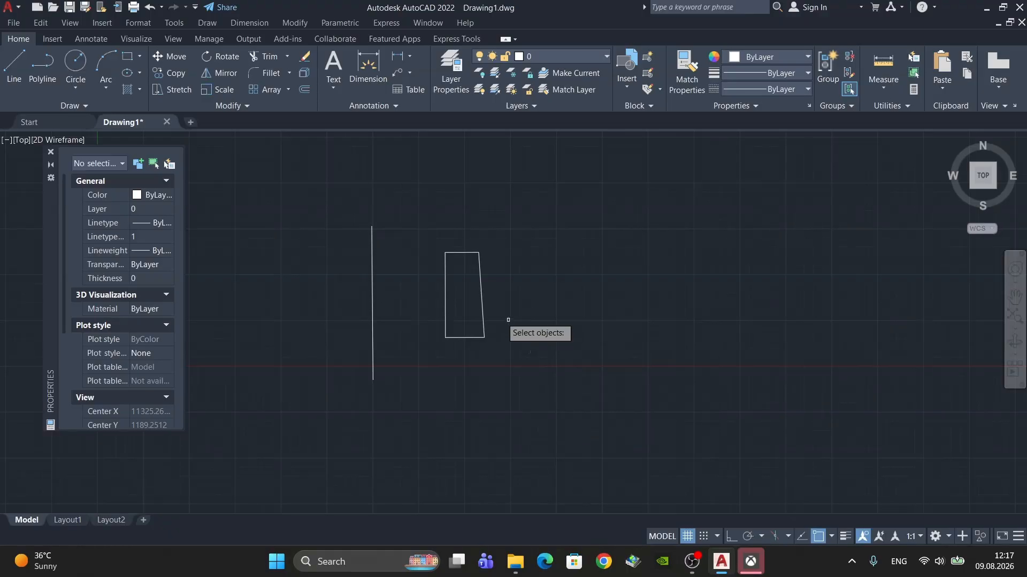
click(539, 371)
click(394, 208)
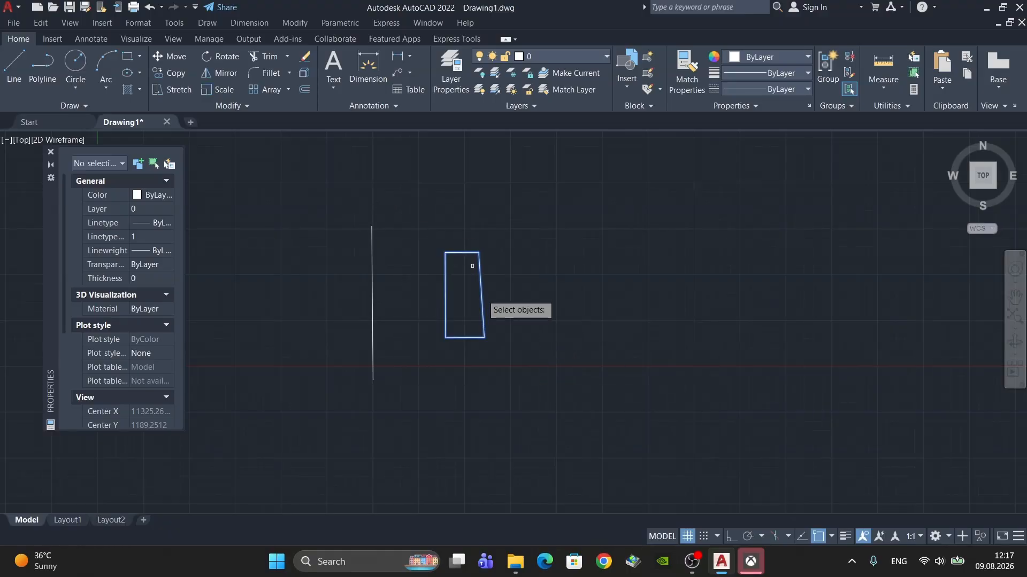
key(Return)
click(466, 298)
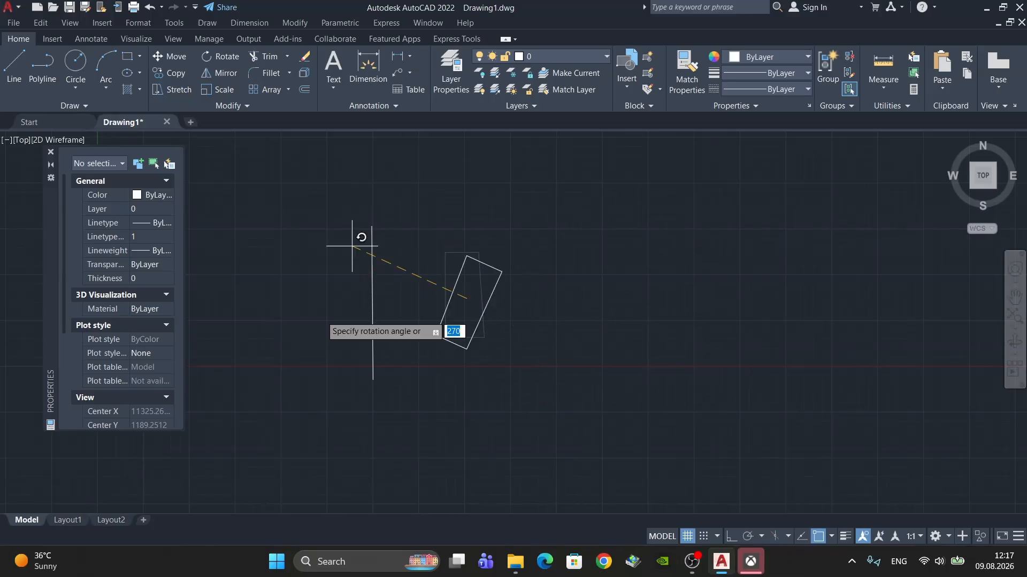
key(Escape)
middle_drag(482, 307, 537, 360)
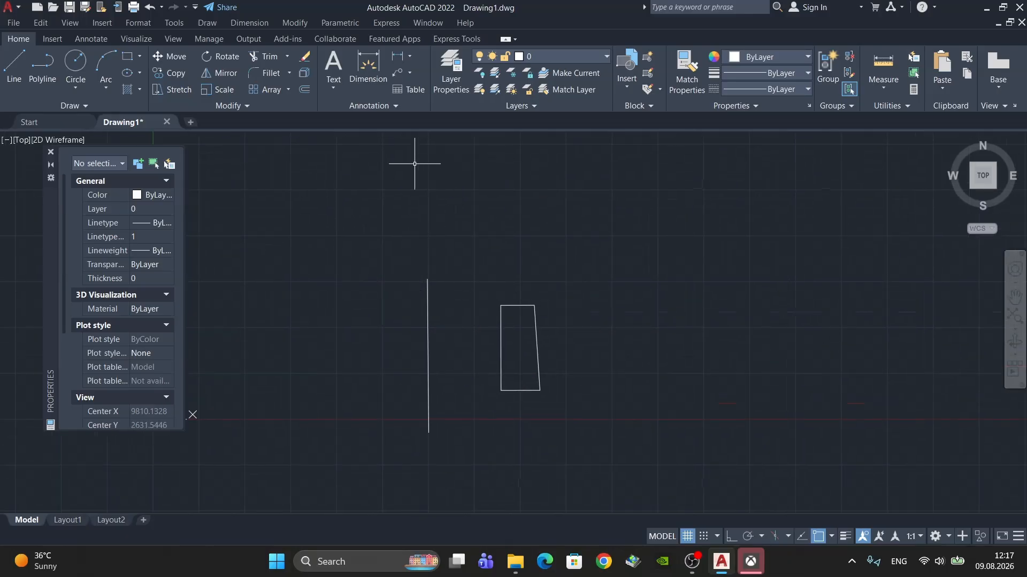
middle_drag(412, 252, 375, 254)
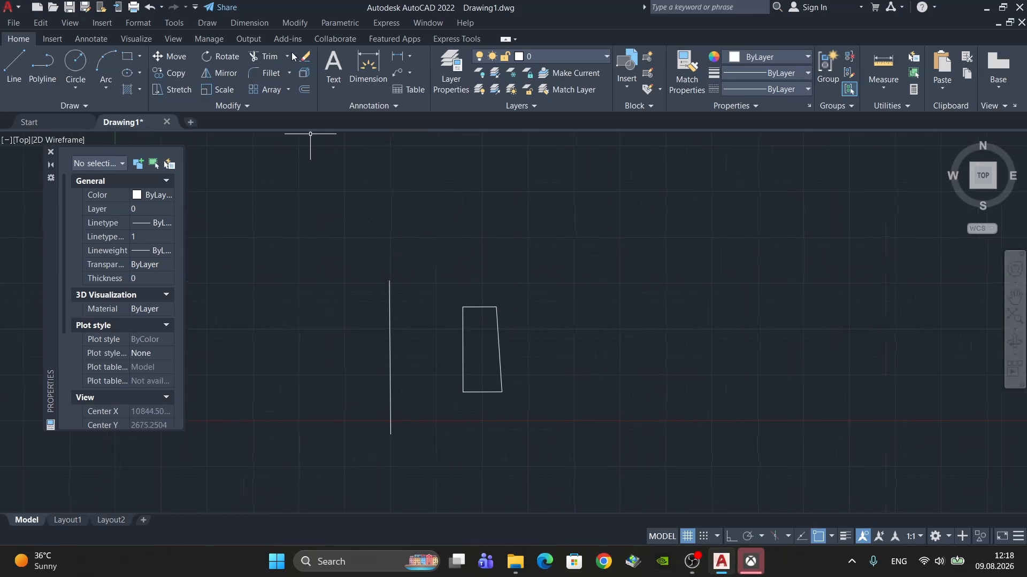
Draw a nearly vertical line to the right of the rotated outline, extending above and below it
click(288, 57)
middle_drag(642, 258, 576, 226)
scroll(291, 282, up, 4)
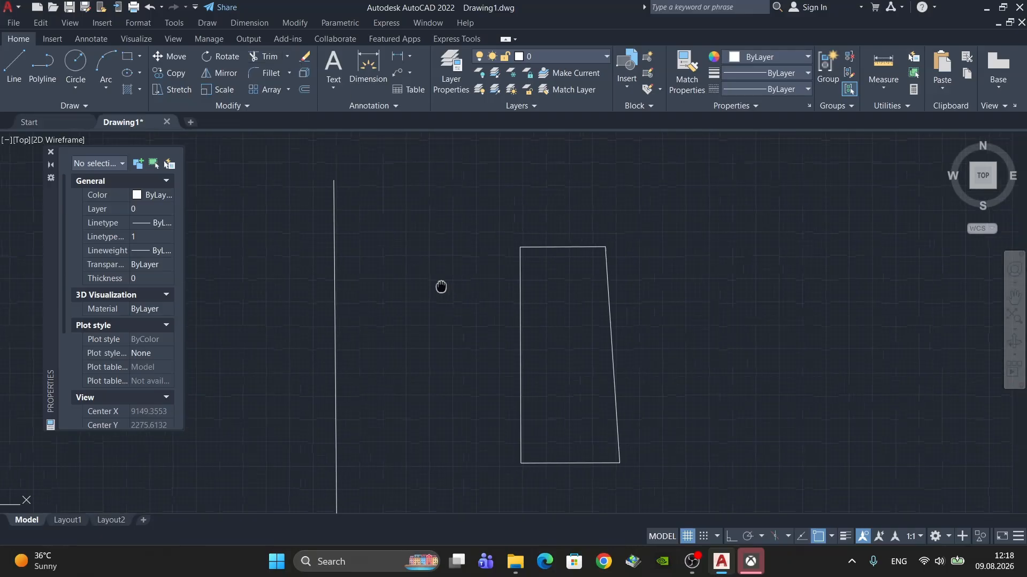
middle_drag(436, 288, 344, 278)
middle_drag(476, 262, 428, 284)
scroll(546, 273, down, 4)
middle_drag(627, 350, 576, 345)
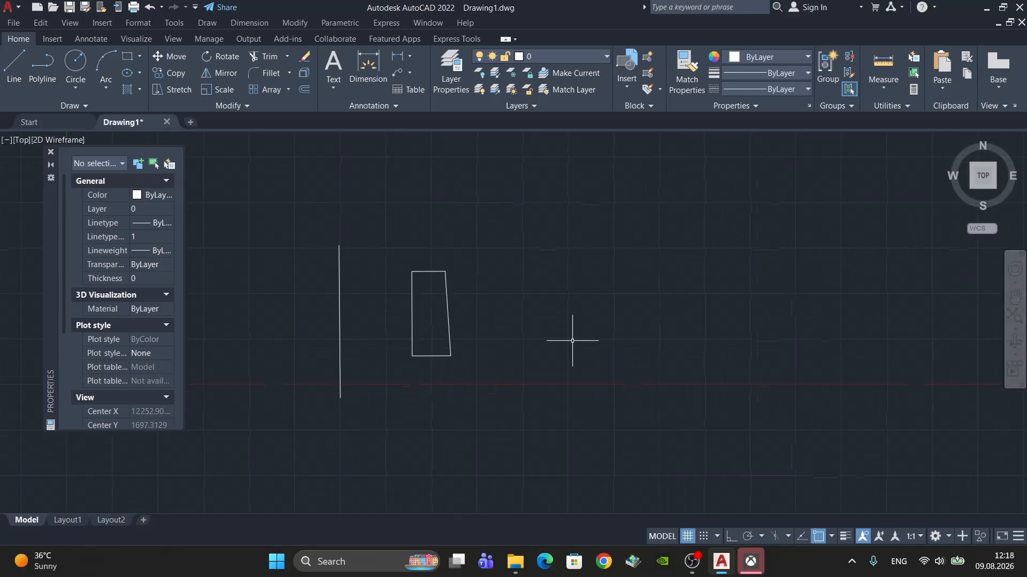
key(l)
key(Return)
click(546, 248)
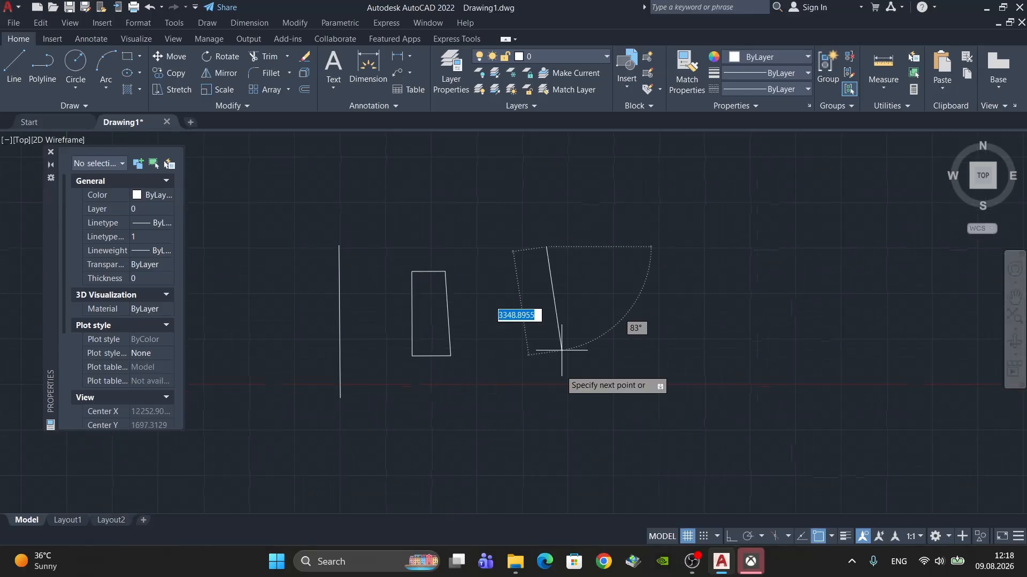
click(550, 419)
key(Return)
Draw a line sloping up to the right that crosses the new nearly vertical line
key(Return)
click(495, 337)
click(644, 271)
key(Return)
Examine the two crossing lines and the point where they intersect
scroll(630, 339, up, 4)
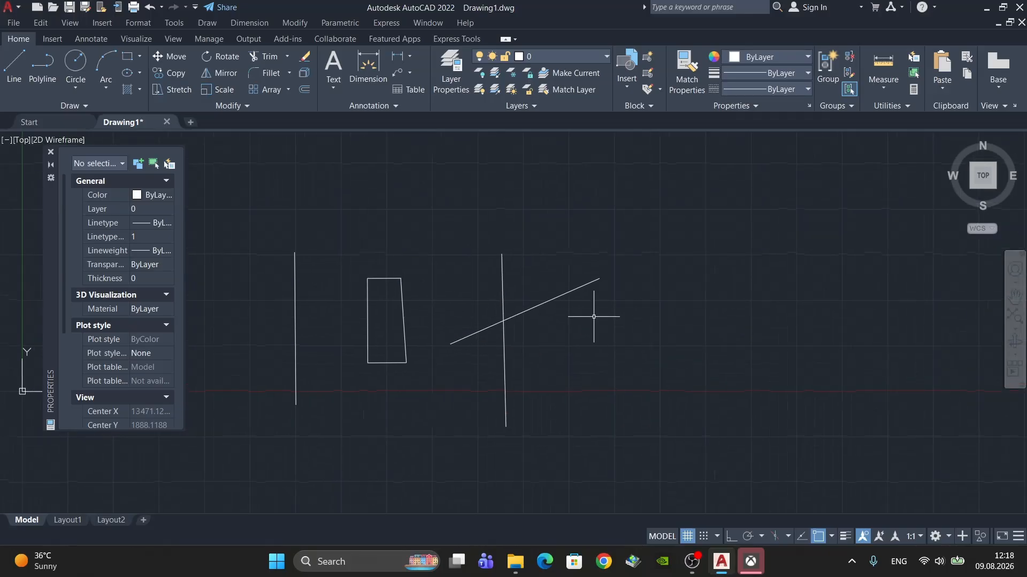
scroll(559, 271, down, 2)
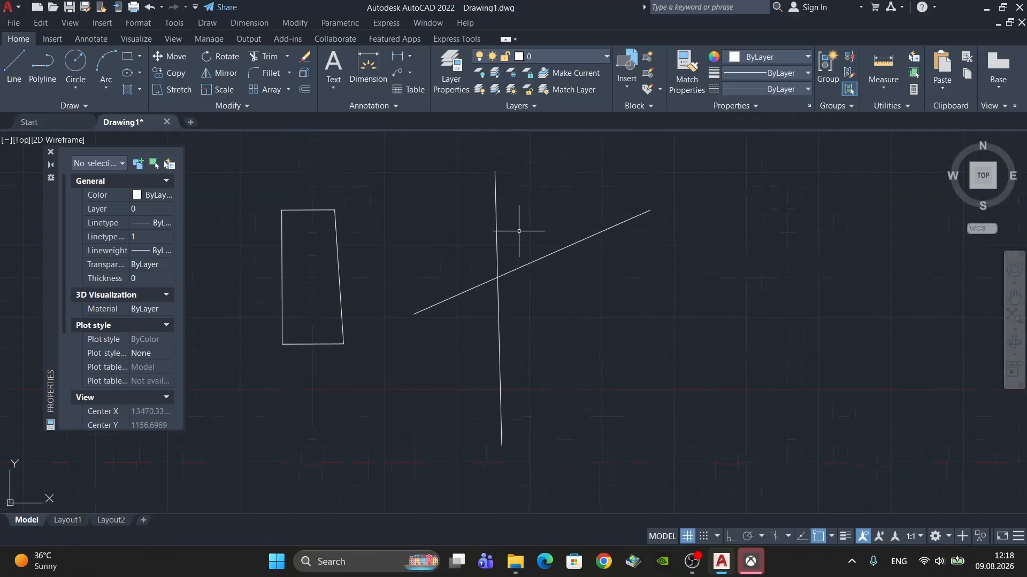
click(520, 354)
click(522, 340)
middle_drag(492, 223, 426, 335)
scroll(470, 293, down, 2)
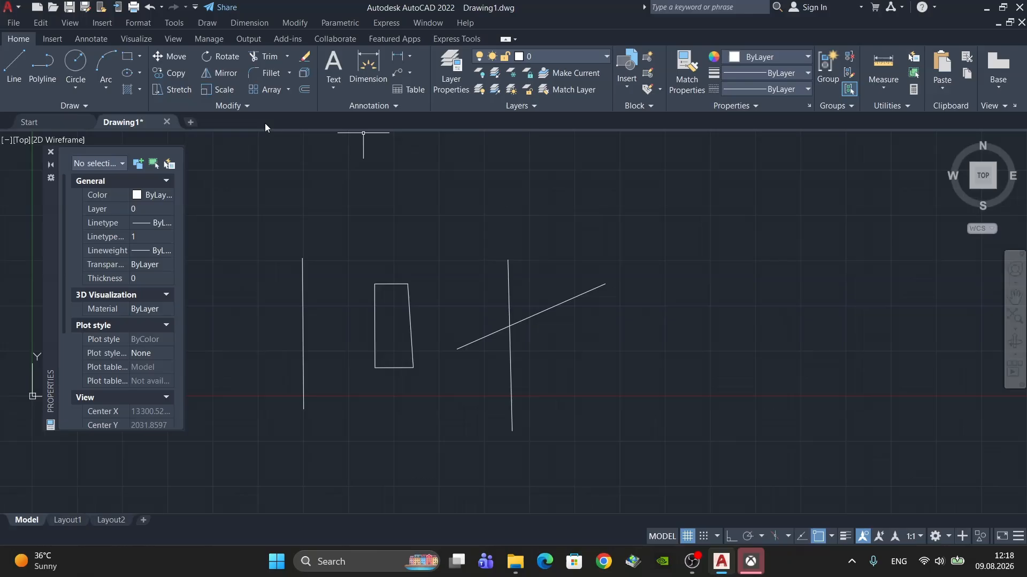
scroll(503, 318, up, 2)
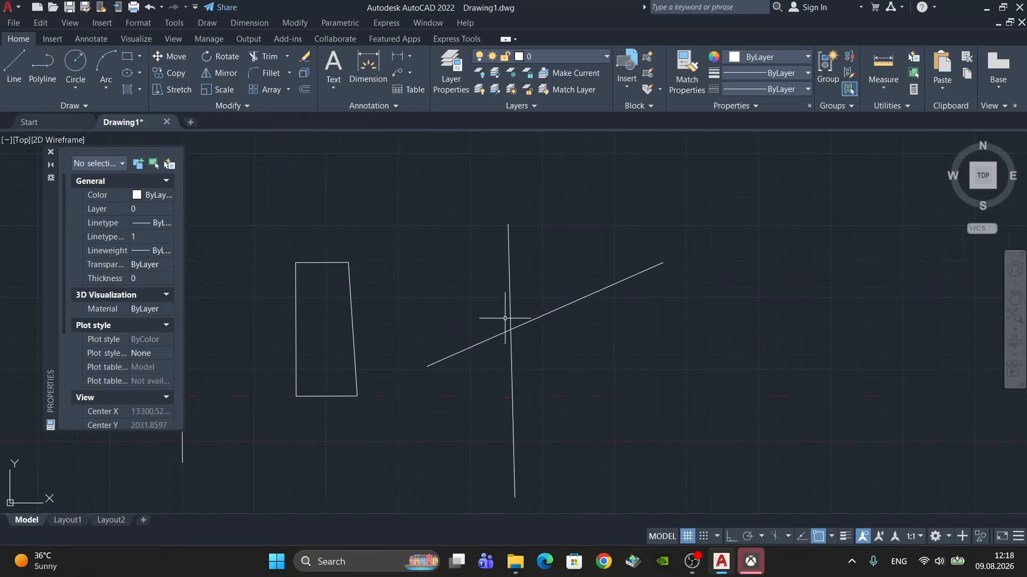
scroll(511, 313, up, 4)
scroll(486, 339, down, 4)
middle_drag(523, 482, 521, 390)
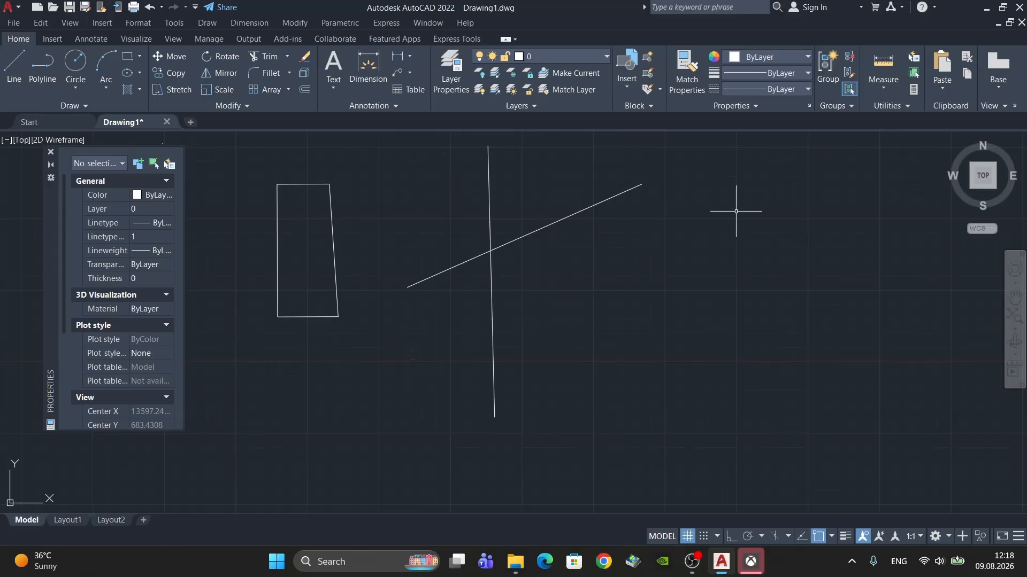
mouse_move(498, 273)
middle_down()
mouse_move(528, 307)
mouse_move(520, 295)
middle_up()
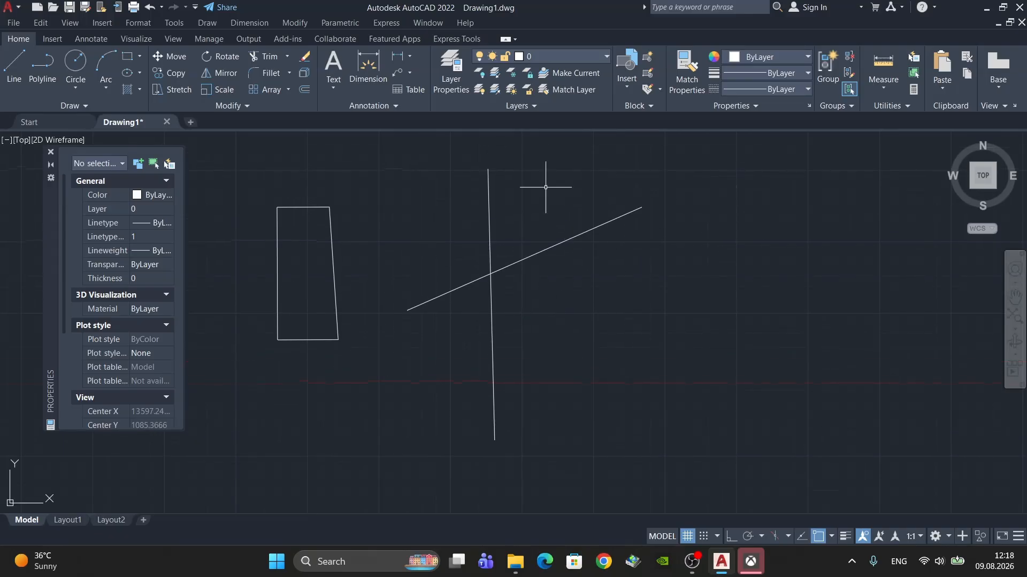
scroll(511, 252, up, 2)
scroll(561, 306, down, 4)
scroll(514, 267, up, 2)
scroll(593, 343, down, 2)
mouse_move(591, 360)
middle_down()
mouse_move(536, 363)
mouse_move(559, 361)
middle_up()
middle_drag(494, 366, 474, 367)
scroll(460, 304, up, 2)
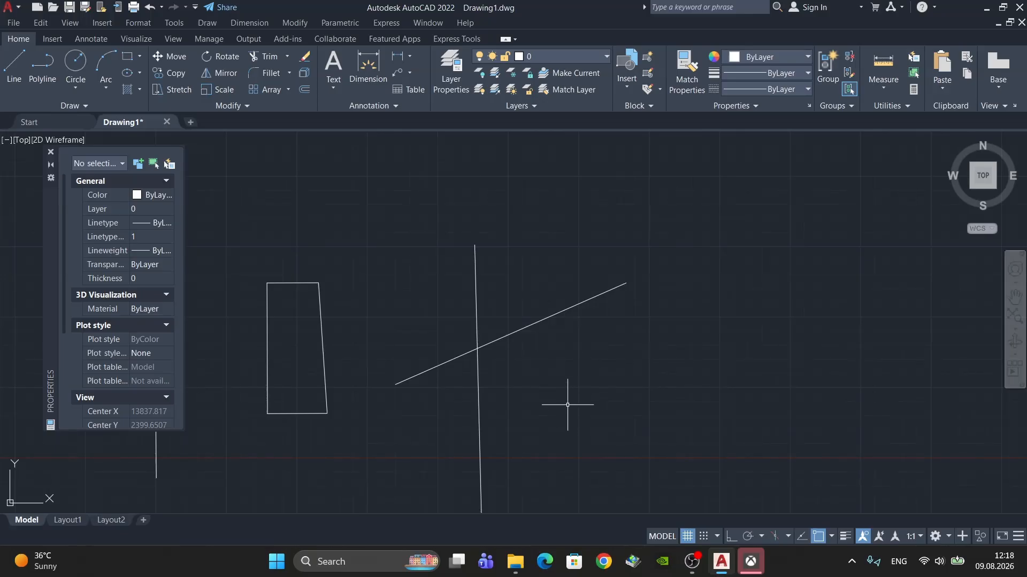
Trim segments off the two crossing lines at their intersection and undo the trimming
middle_drag(548, 399, 511, 353)
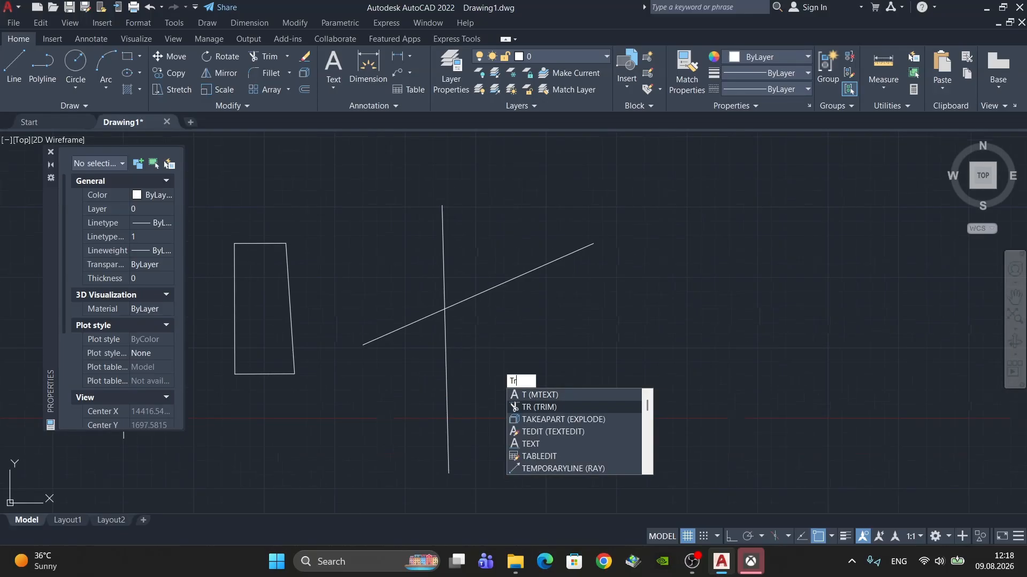
text(R)
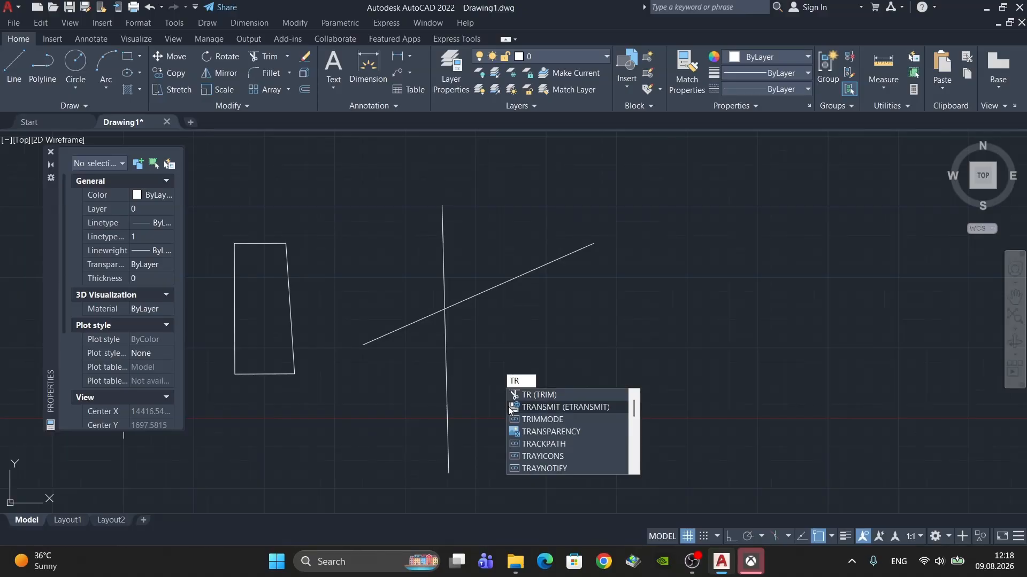
click(573, 397)
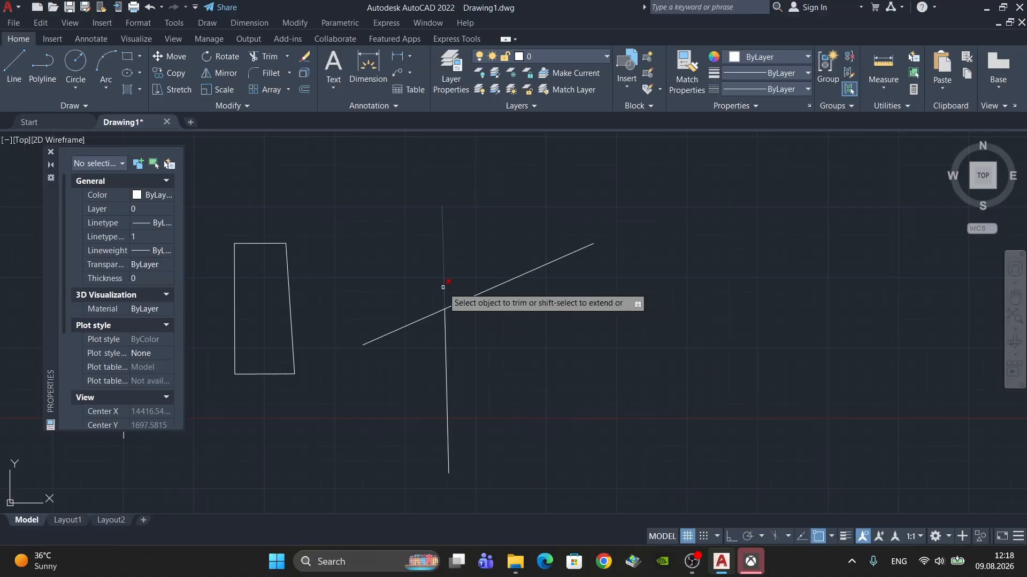
scroll(445, 286, up, 4)
click(463, 272)
click(409, 276)
click(397, 396)
click(362, 298)
key(Escape)
scroll(487, 358, down, 4)
key(ctrl+z)
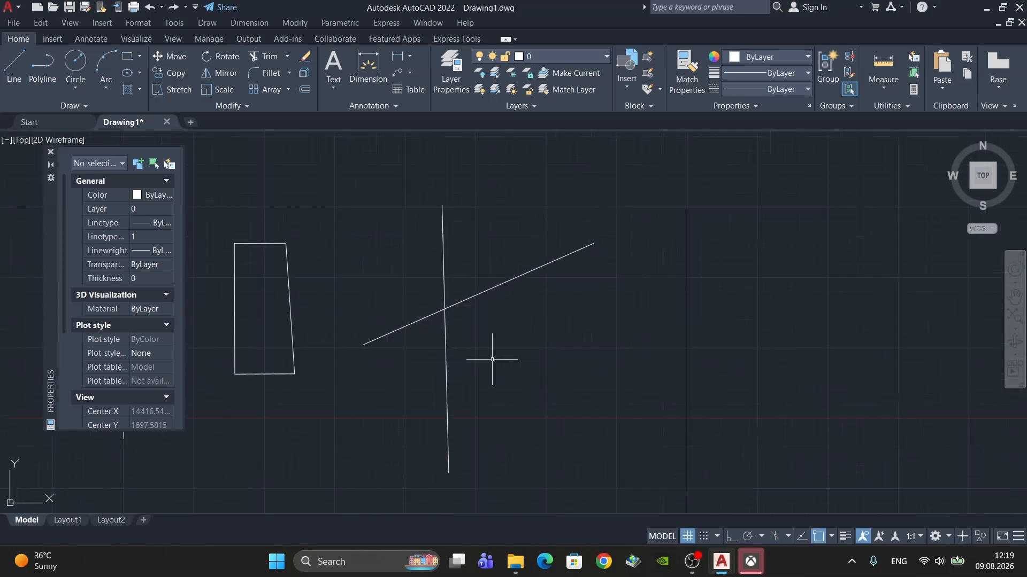
Trim away the vertical line above the intersection and the sloping line to the left of it, and undo both cuts
text(tr)
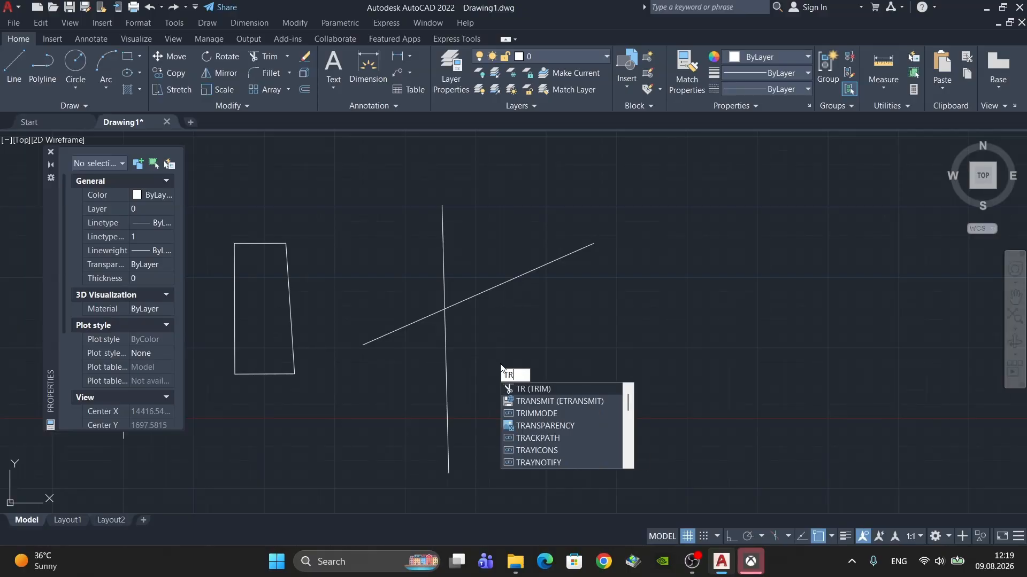
key(Return)
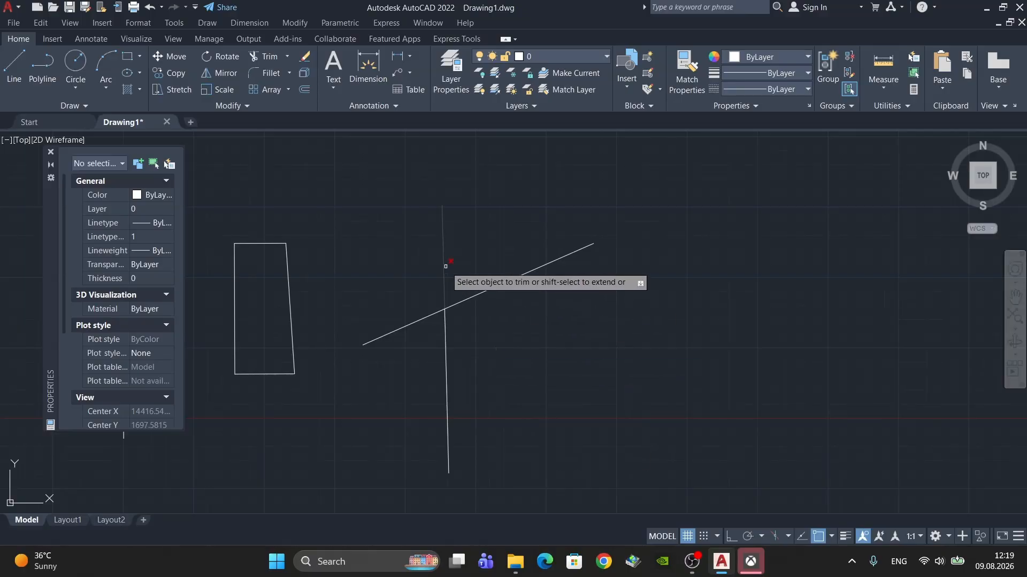
click(528, 244)
click(546, 237)
click(368, 292)
click(536, 220)
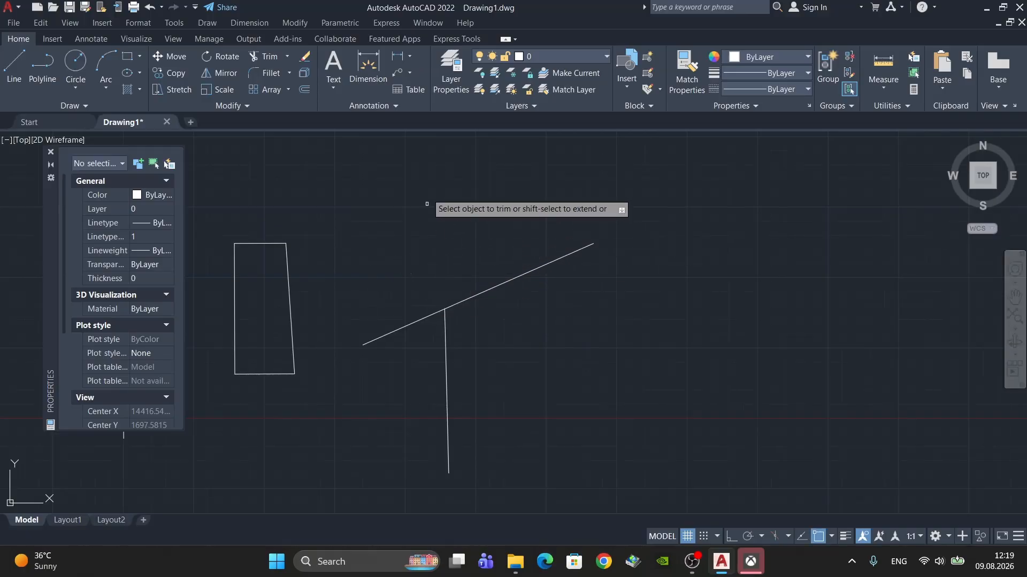
click(411, 364)
click(363, 246)
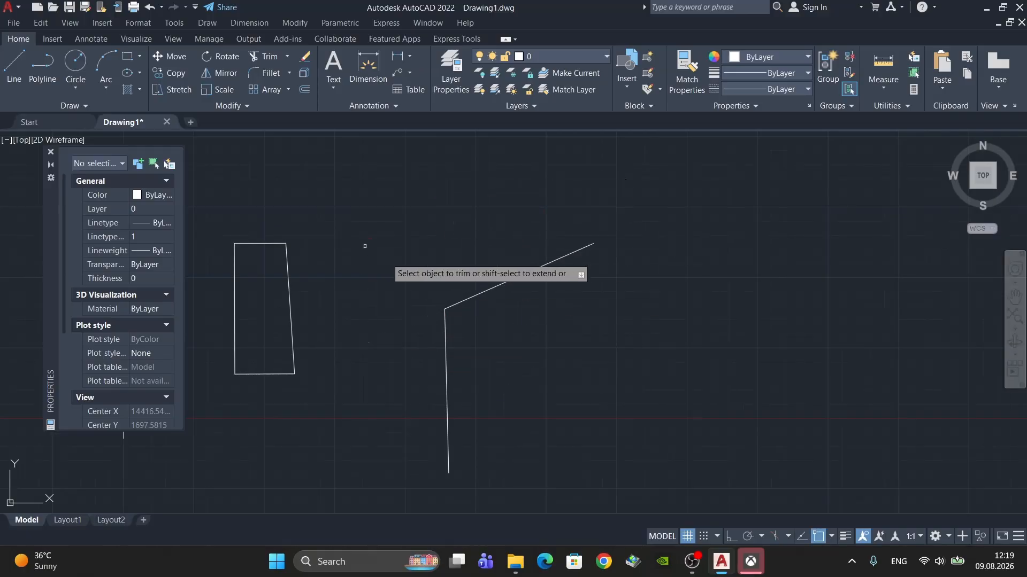
key(Escape)
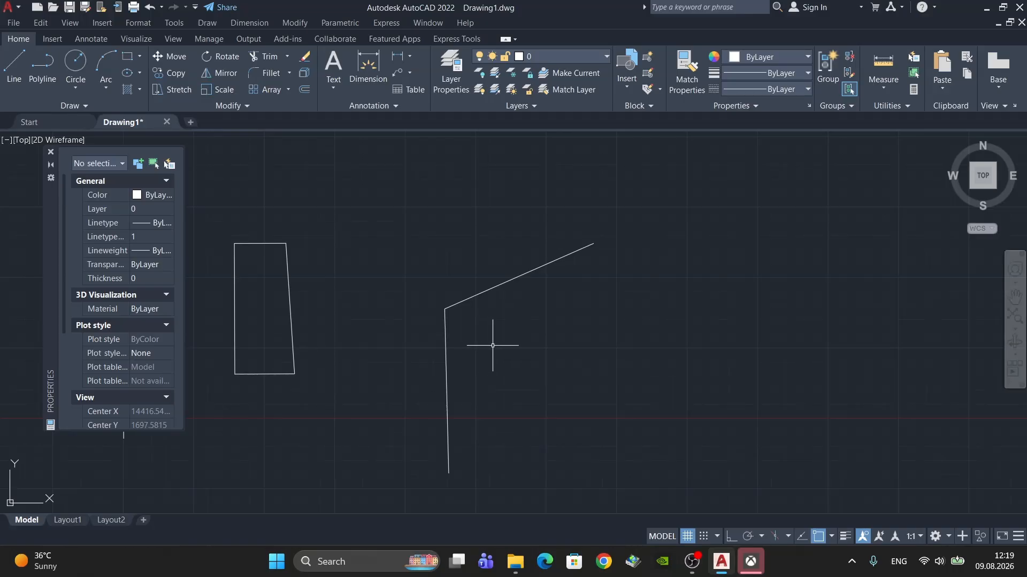
key(ctrl+z)
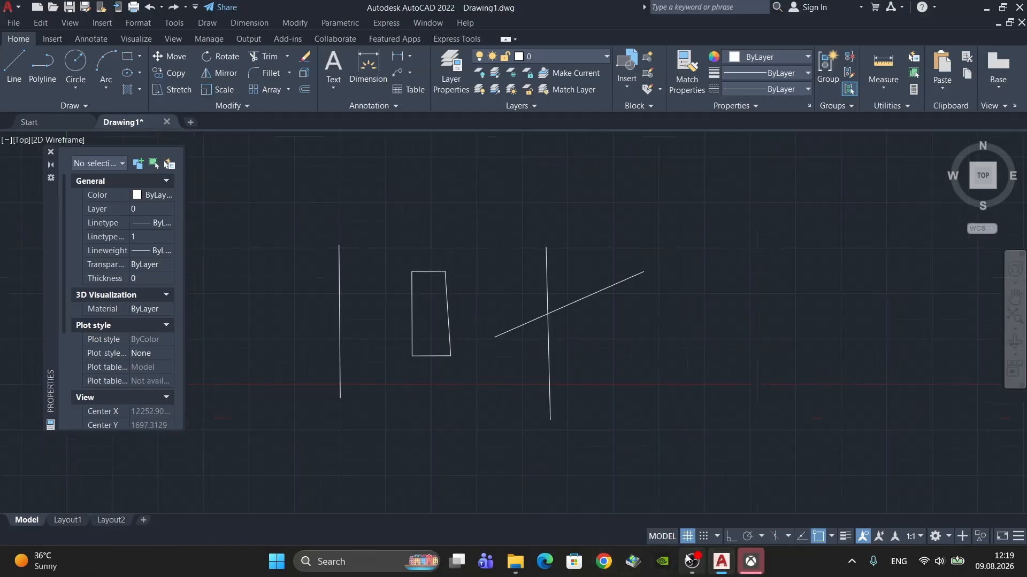
click(692, 561)
click(947, 8)
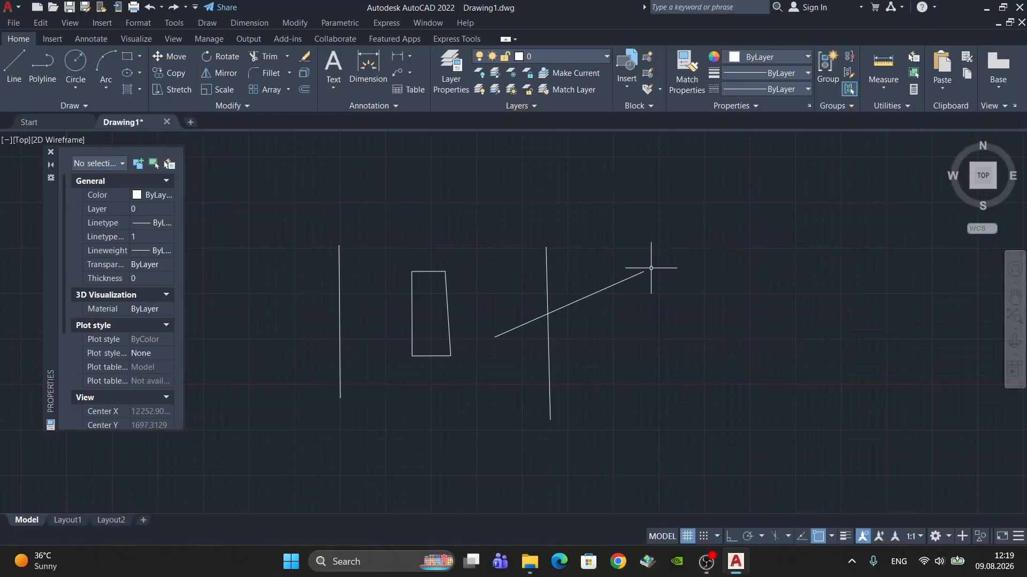
mouse_move(580, 338)
middle_down()
mouse_move(559, 317)
mouse_move(524, 331)
middle_up()
scroll(532, 328, up, 2)
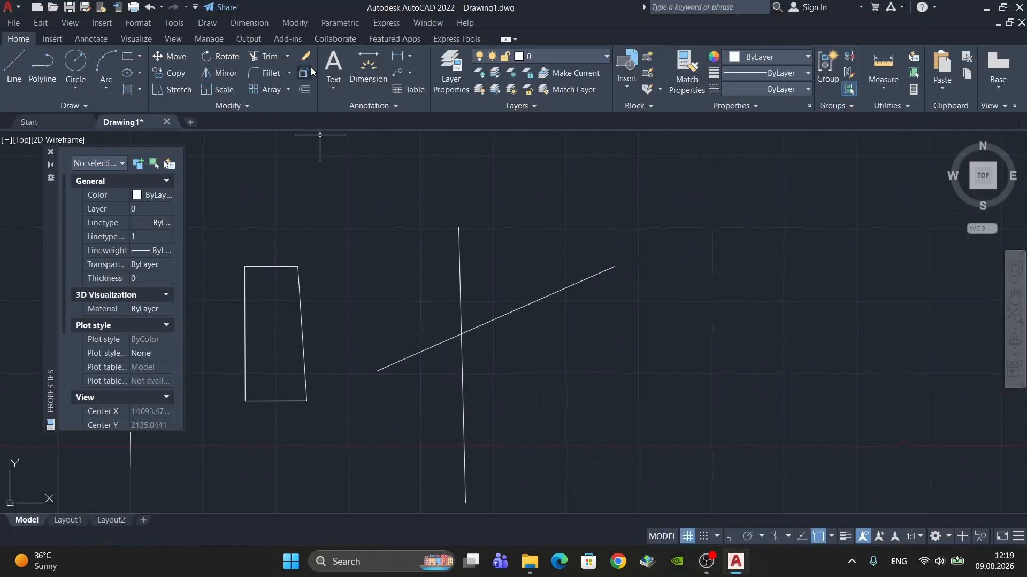
click(287, 56)
middle_drag(387, 257, 415, 233)
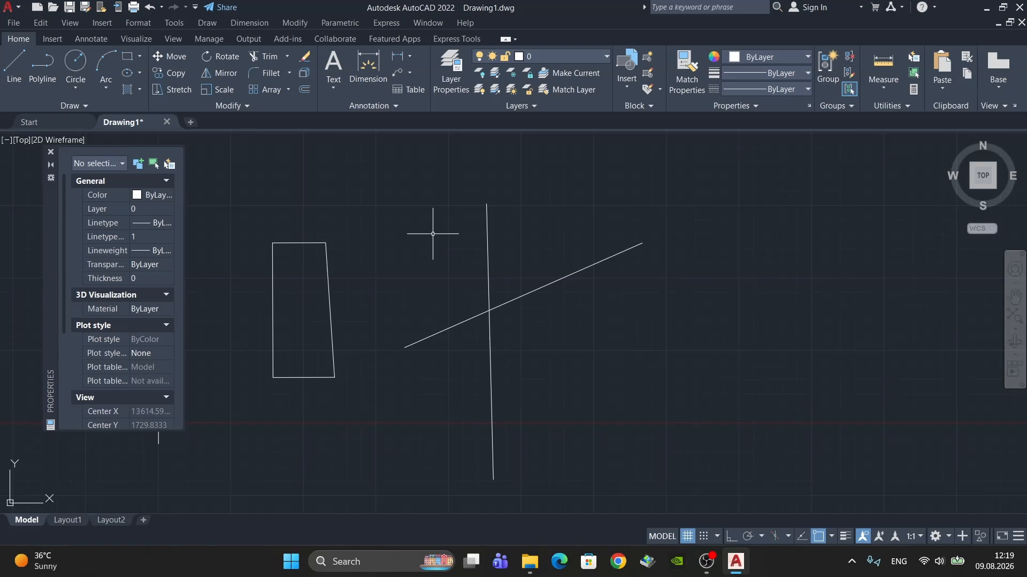
middle_drag(446, 234, 415, 222)
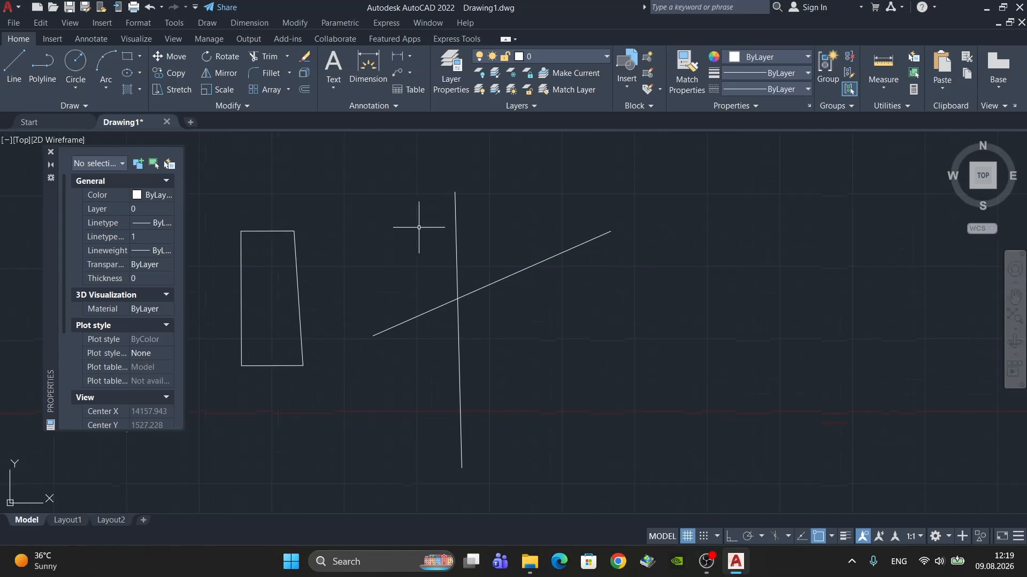
Draw a long line sloping up to the right, beside the pair of crossing lines
text(l)
key(Return)
mouse_move(679, 262)
middle_down()
mouse_move(551, 277)
mouse_move(497, 300)
middle_up()
click(579, 226)
click(423, 443)
key(Escape)
Draw a short steep line just right of the new sloping line's upper end, leaving a small gap between them
middle_drag(569, 313, 490, 335)
scroll(534, 244, up, 2)
text(l)
key(Return)
scroll(483, 242, up, 6)
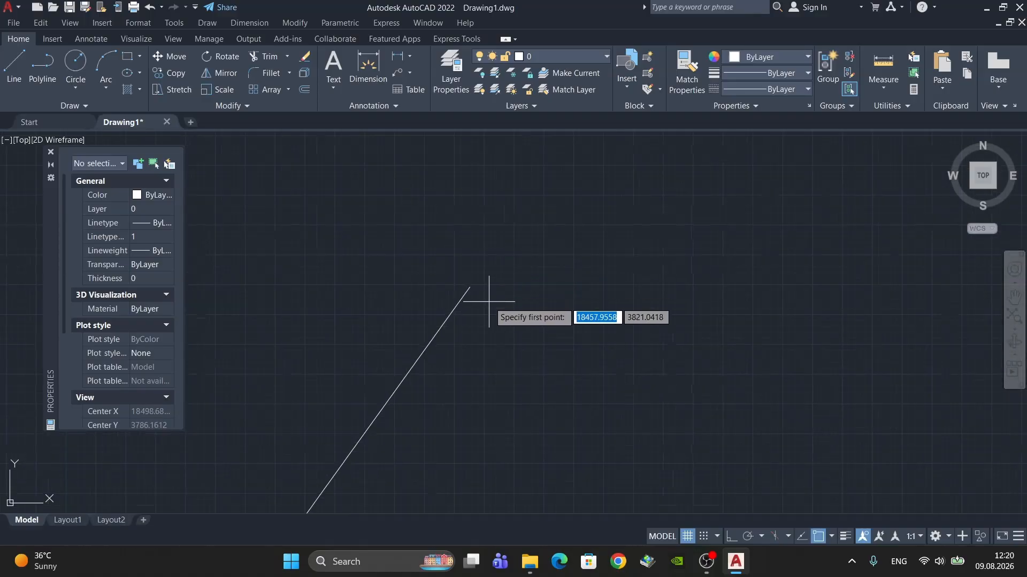
click(514, 331)
middle_drag(478, 185, 502, 231)
scroll(503, 233, down, 6)
click(493, 183)
key(Escape)
Examine the gap between the sloping line's upper end and the short steep line
scroll(515, 262, up, 4)
scroll(504, 316, up, 2)
middle_drag(468, 324, 599, 286)
scroll(588, 278, down, 8)
middle_drag(550, 364, 533, 344)
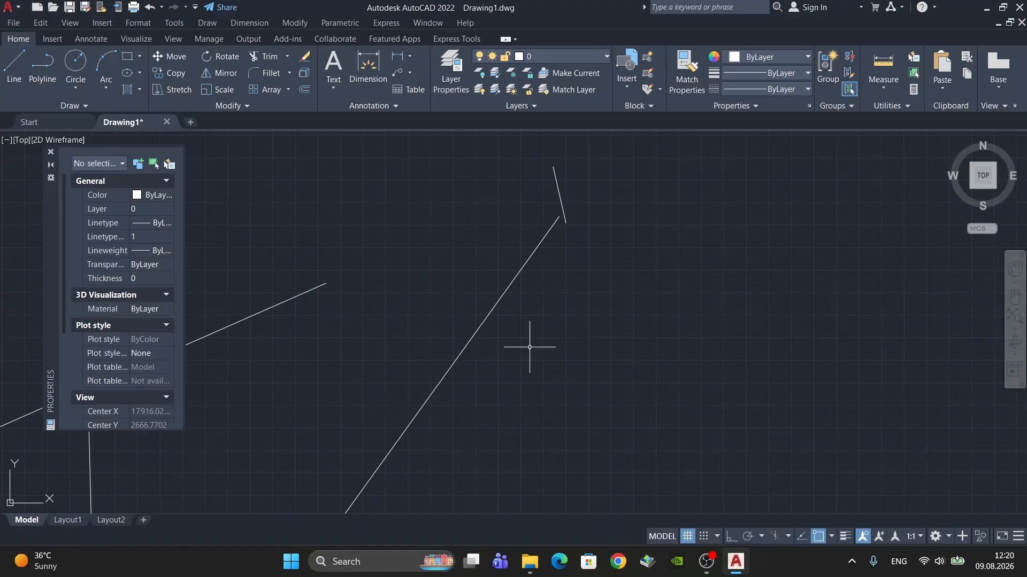
middle_drag(475, 386, 316, 434)
scroll(400, 242, up, 2)
middle_drag(417, 246, 416, 274)
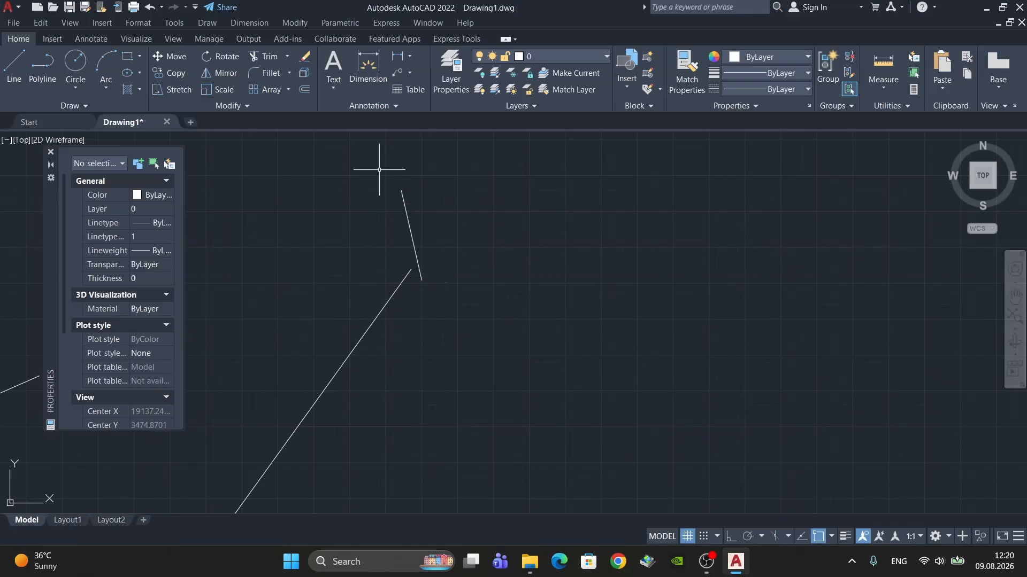
scroll(412, 254, up, 5)
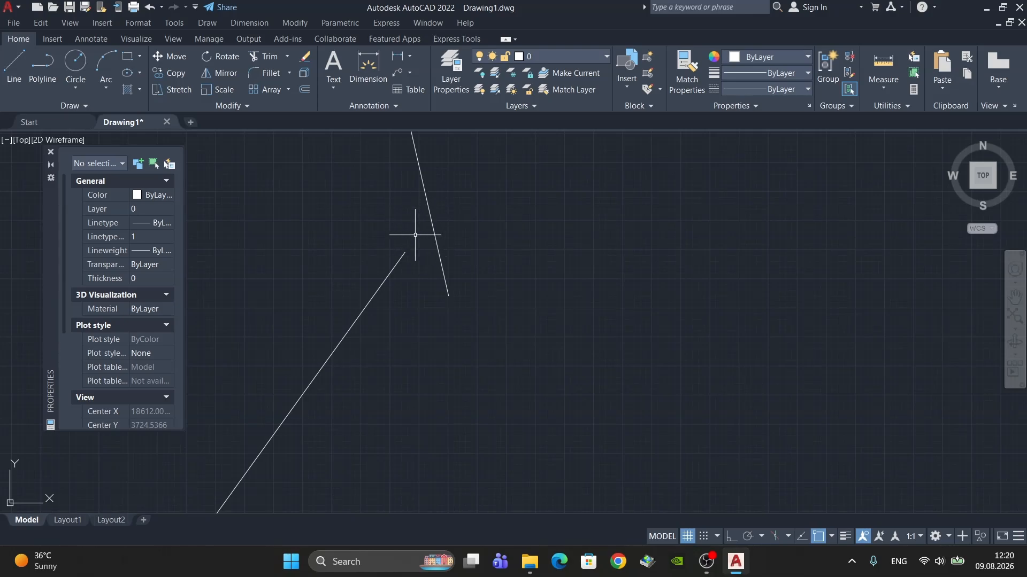
scroll(418, 257, up, 2)
middle_drag(420, 270, 417, 303)
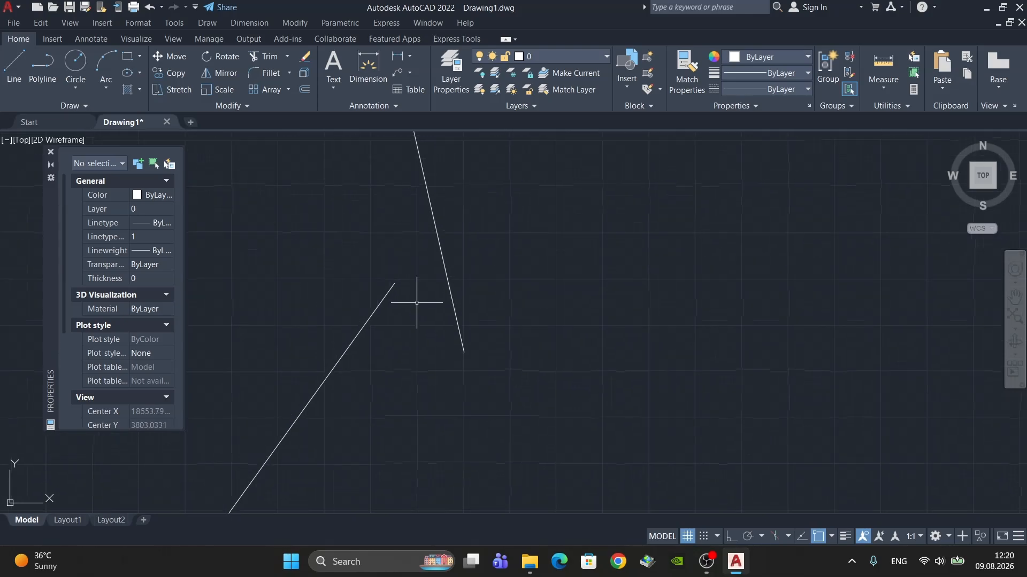
scroll(423, 278, down, 2)
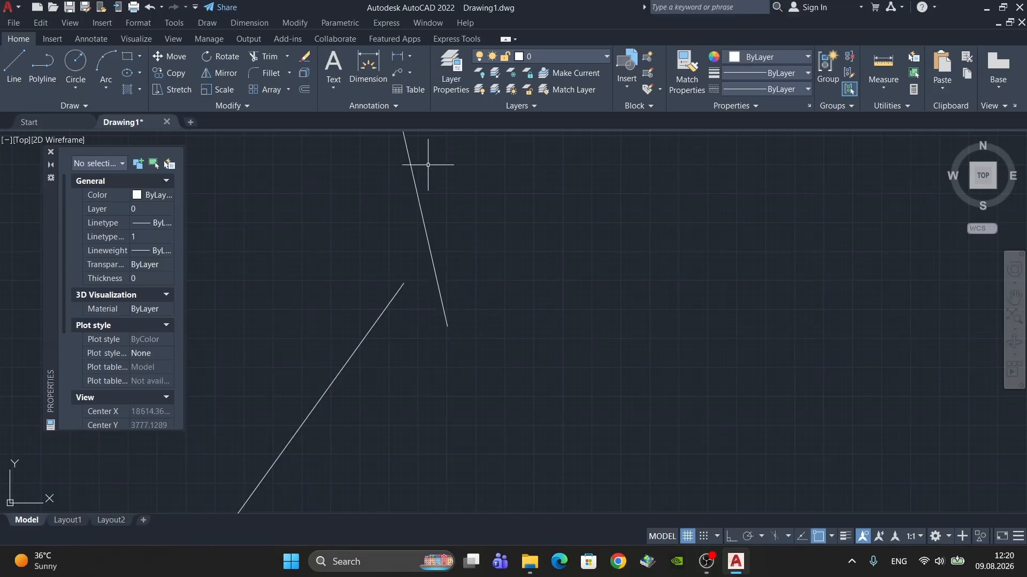
scroll(437, 250, up, 2)
scroll(442, 250, down, 3)
middle_drag(472, 279, 472, 312)
scroll(488, 279, down, 2)
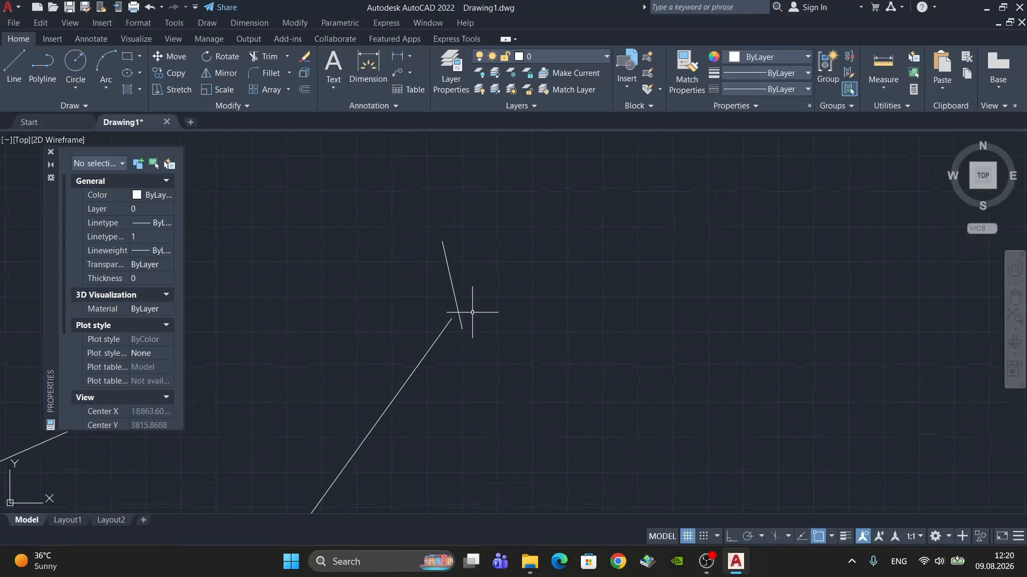
scroll(481, 291, up, 2)
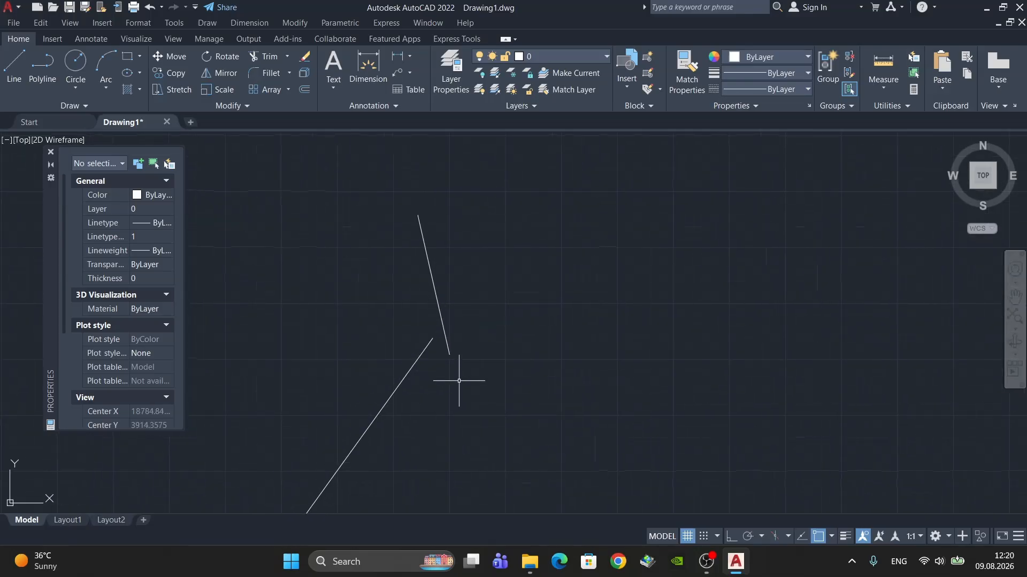
click(424, 400)
click(437, 400)
text(ex)
scroll(433, 402, up, 2)
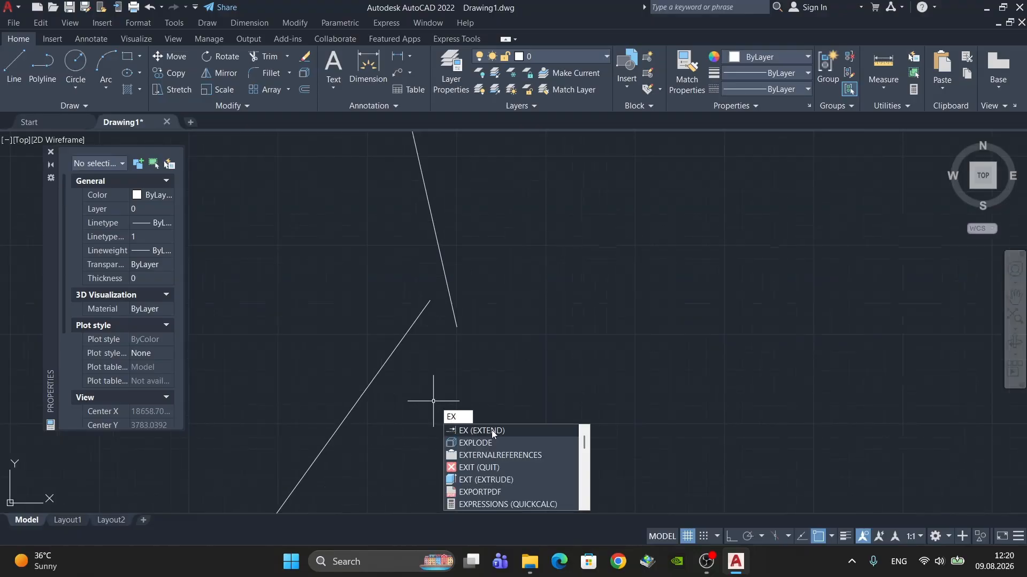
click(287, 56)
click(294, 109)
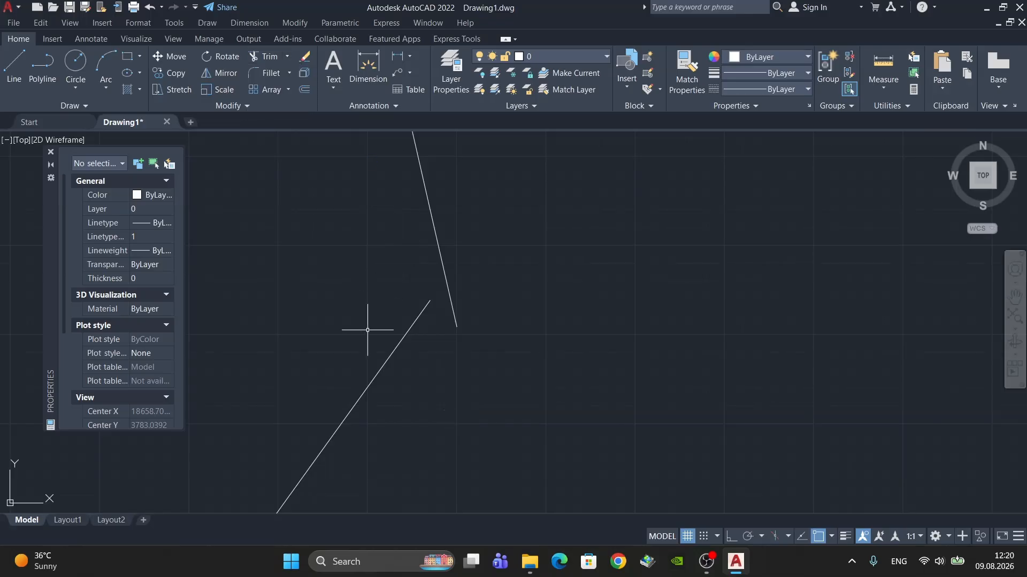
text(ex)
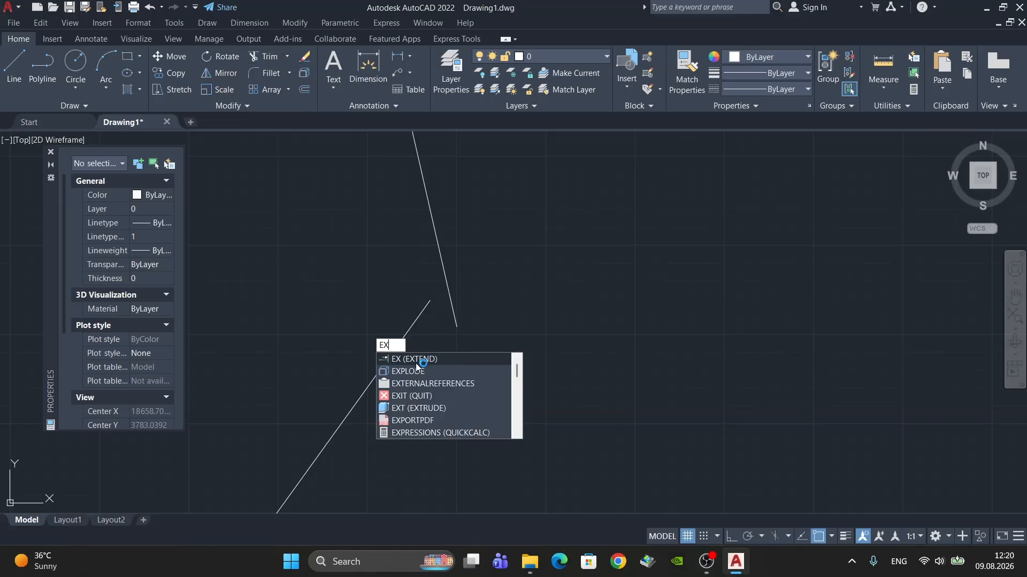
click(424, 357)
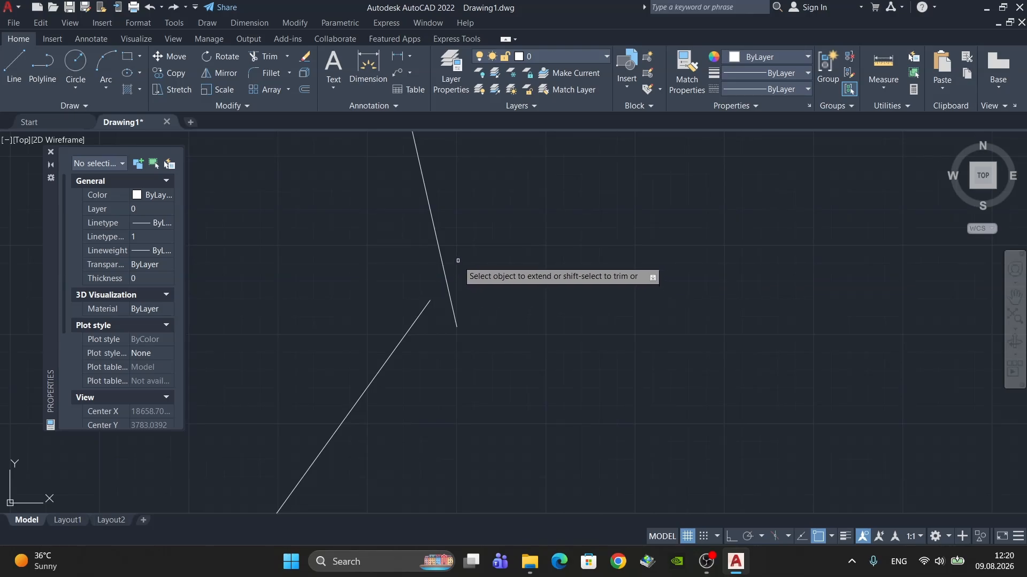
key(Escape)
Extend the sloping line to the short steep line using the Trim command's extend function, and undo the extension
middle_drag(518, 312, 530, 317)
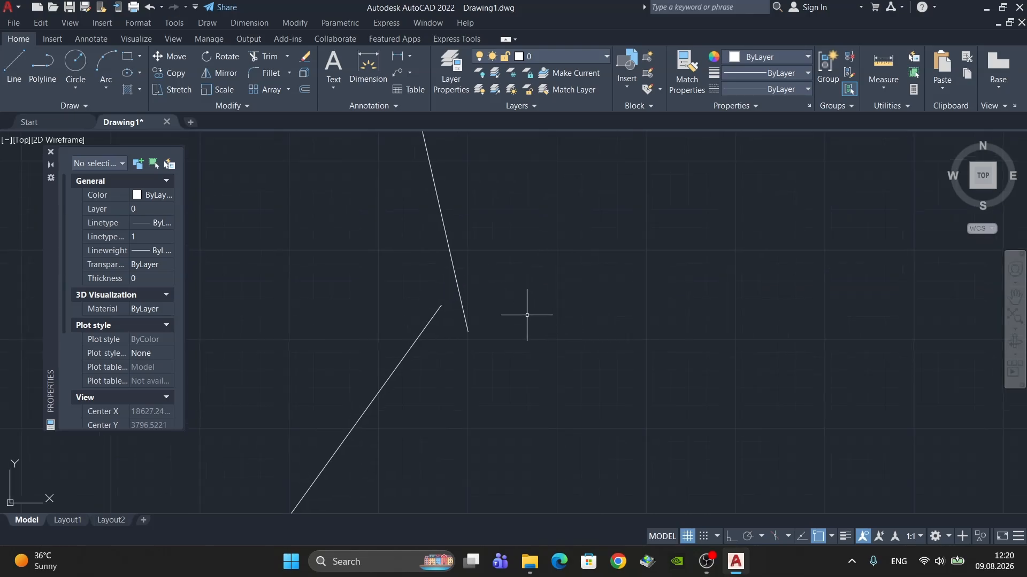
scroll(451, 337, up, 4)
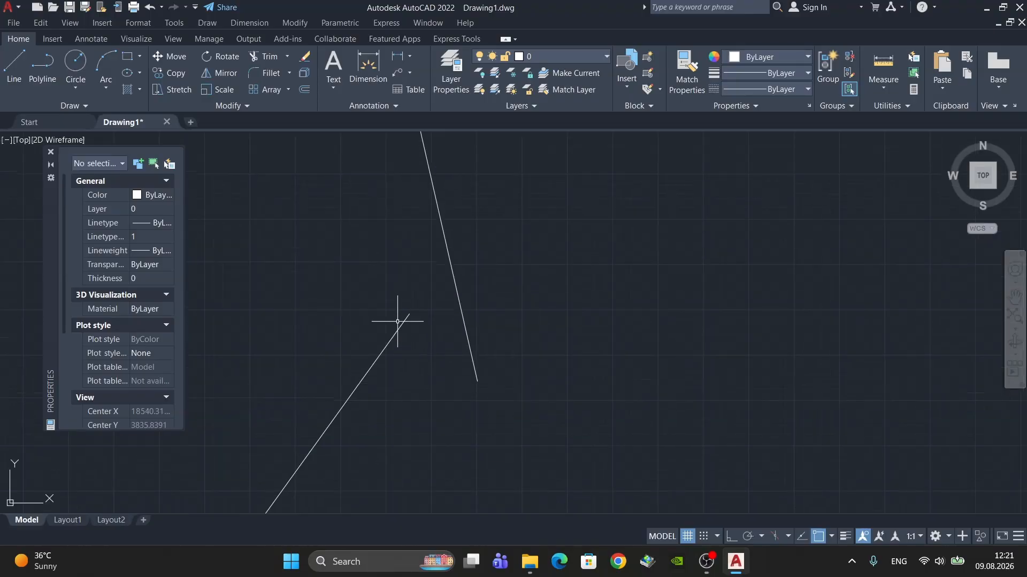
middle_drag(550, 300, 550, 349)
scroll(544, 377, down, 8)
text(tr)
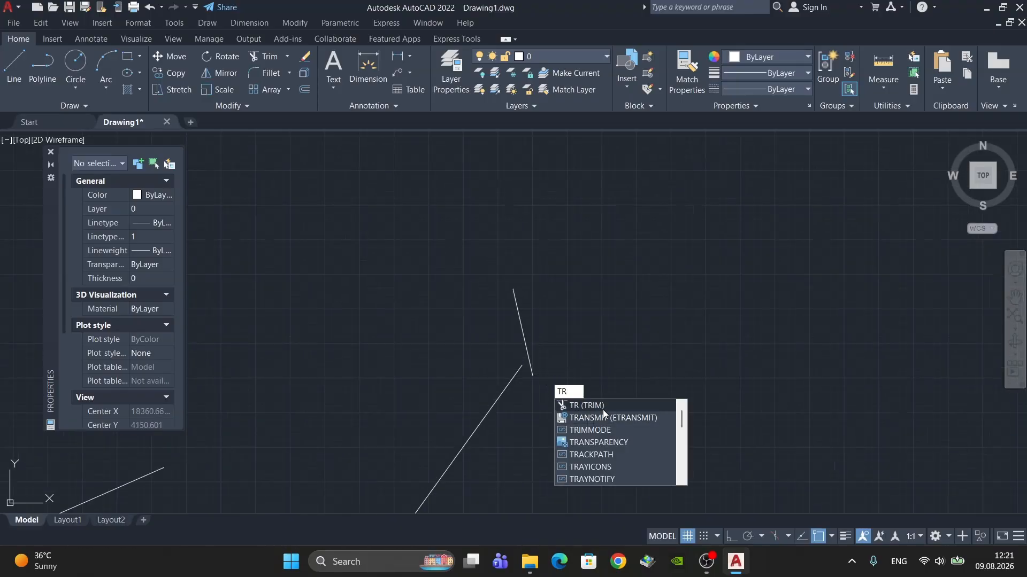
key(Return)
shift+click(516, 377)
scroll(516, 377, up, 4)
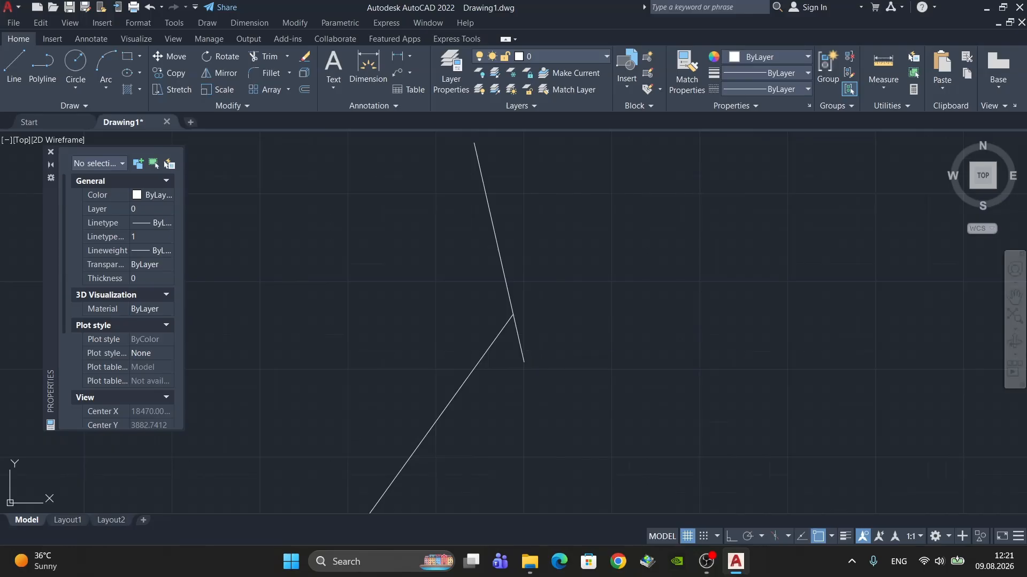
key(ctrl+z)
Extend the sloping line's upper end to meet the short steep line with the Extend command
scroll(546, 365, up, 4)
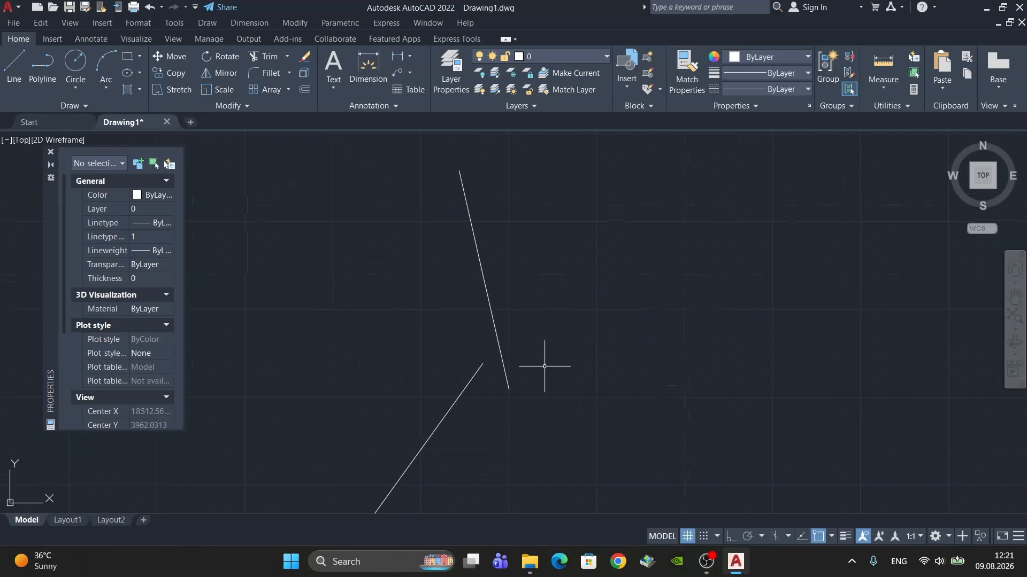
key(Return)
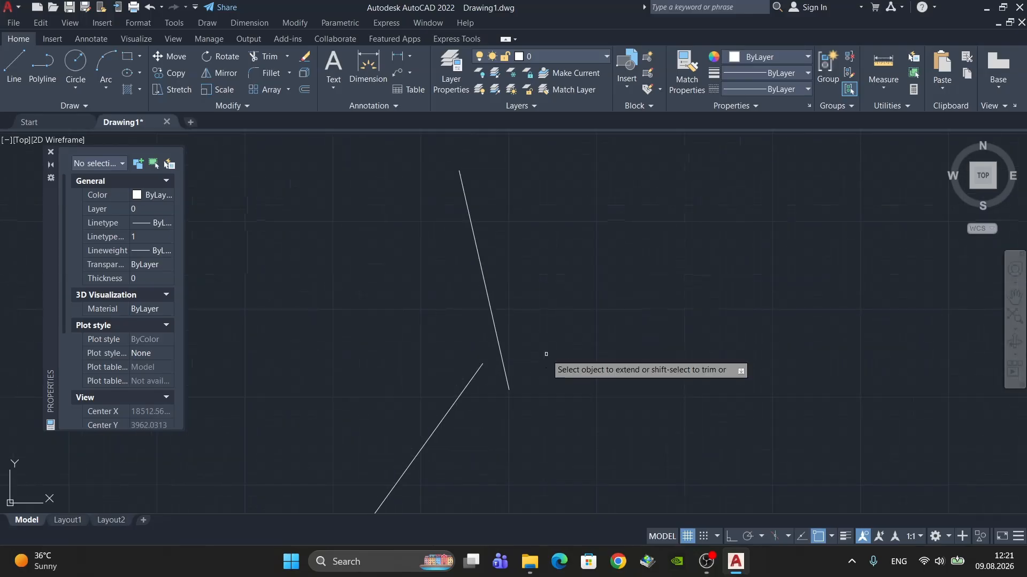
click(477, 371)
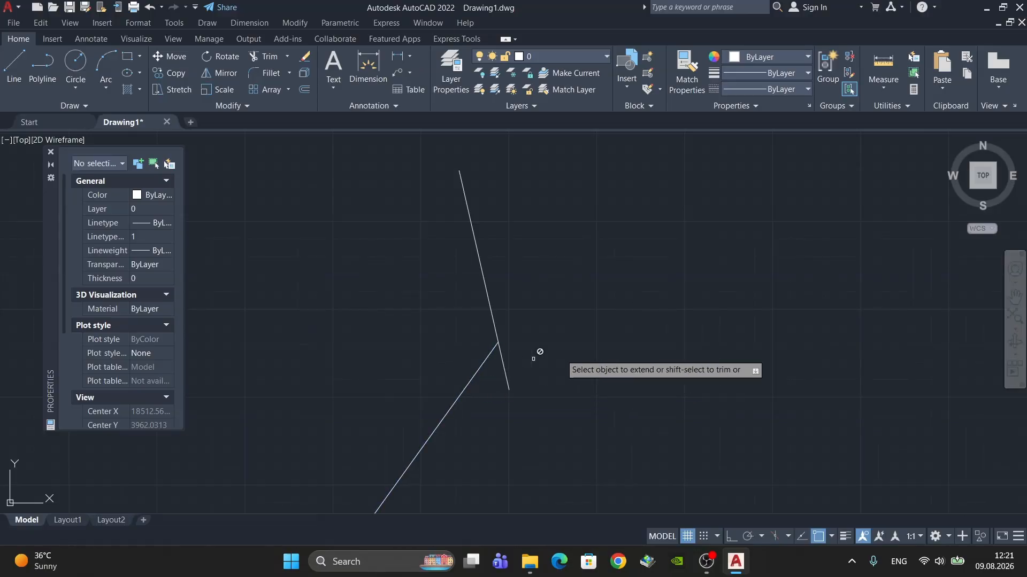
key(Escape)
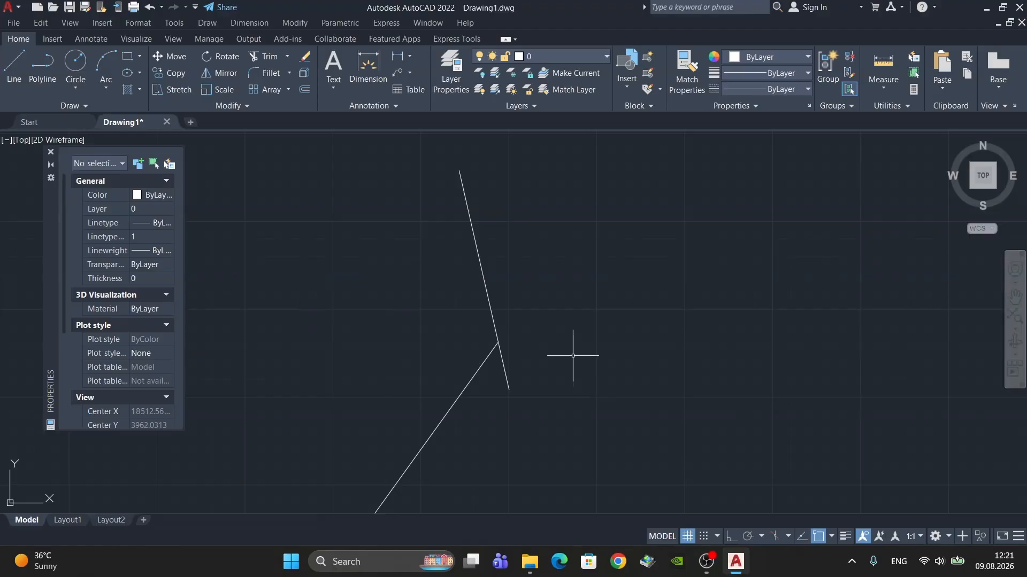
Examine the complete set of line shapes drawn beside the origin
scroll(553, 340, down, 3)
scroll(543, 298, down, 2)
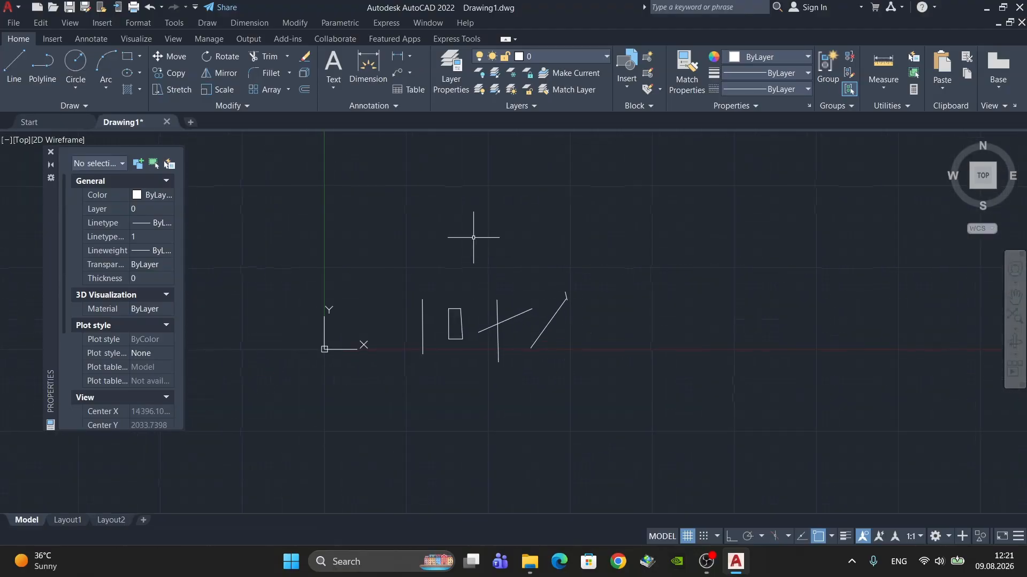
middle_drag(394, 230, 486, 257)
middle_drag(358, 147, 351, 227)
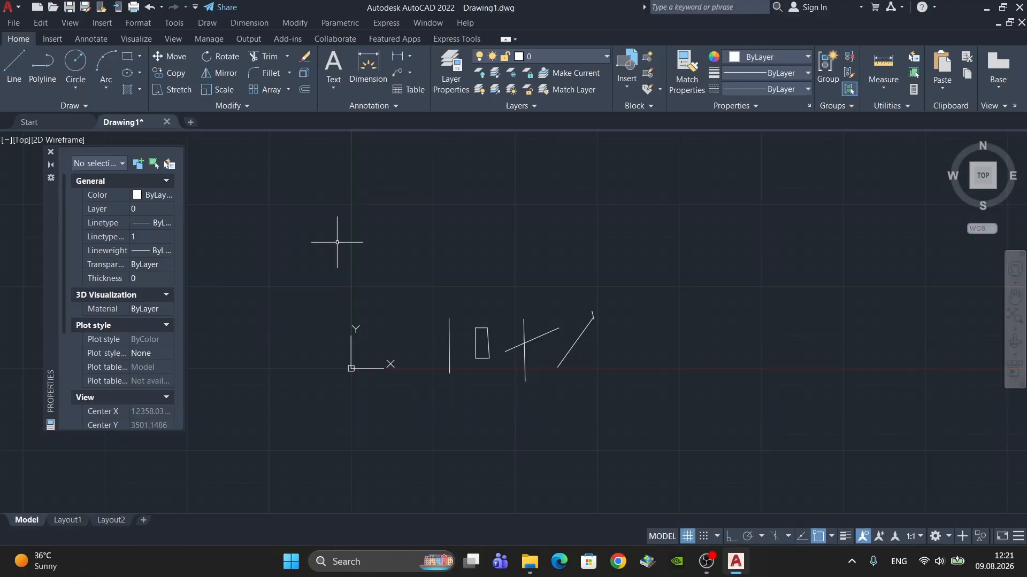
mouse_move(593, 369)
middle_down()
mouse_move(556, 357)
mouse_move(647, 360)
mouse_move(626, 339)
middle_up()
scroll(559, 338, down, 2)
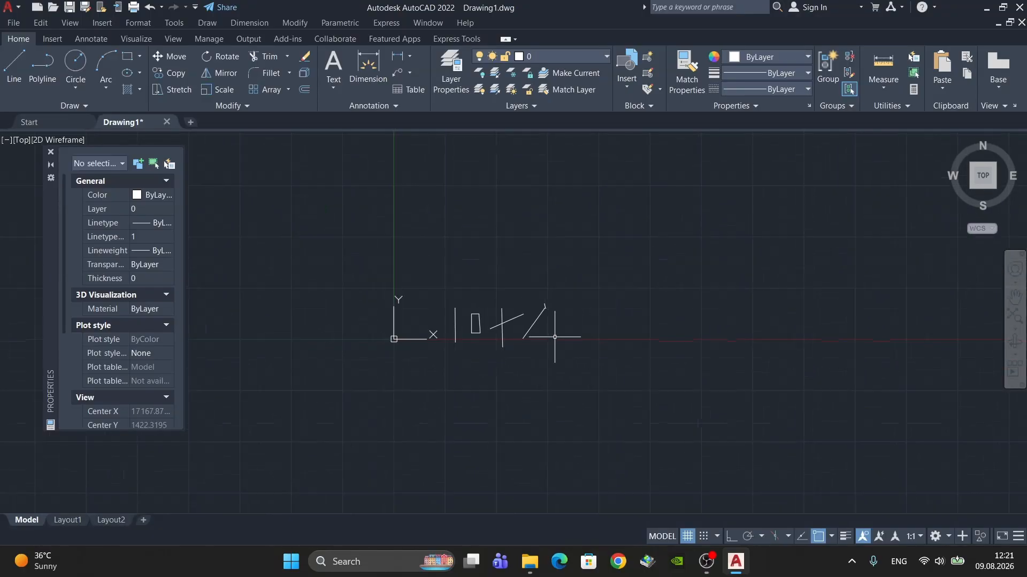
scroll(543, 351, up, 2)
mouse_move(512, 350)
middle_down()
mouse_move(489, 338)
mouse_move(514, 336)
mouse_move(488, 345)
middle_up()
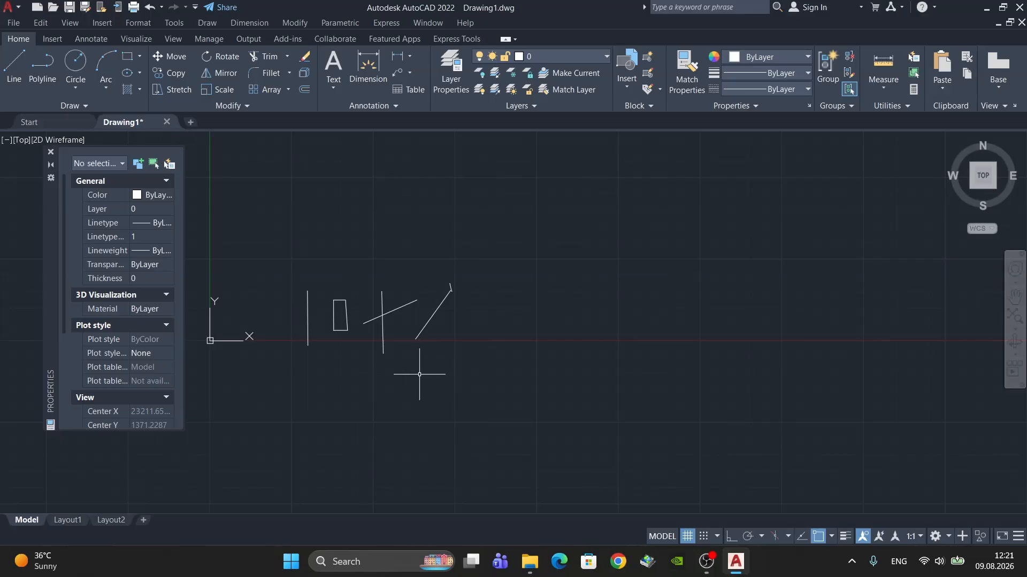